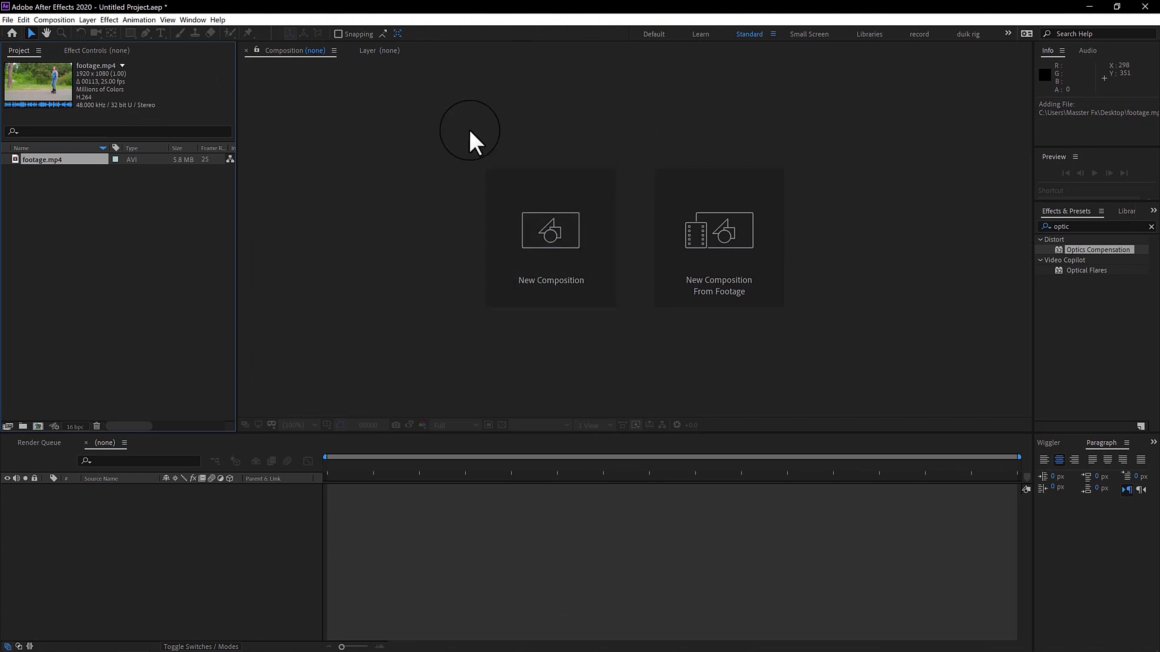
Step: Make a composition from footage.mp4, scrub the skating clip, and return to frame 00480
{"action": "left_click_drag", "start_coordinate": [42, 159], "coordinate": [53, 414]}
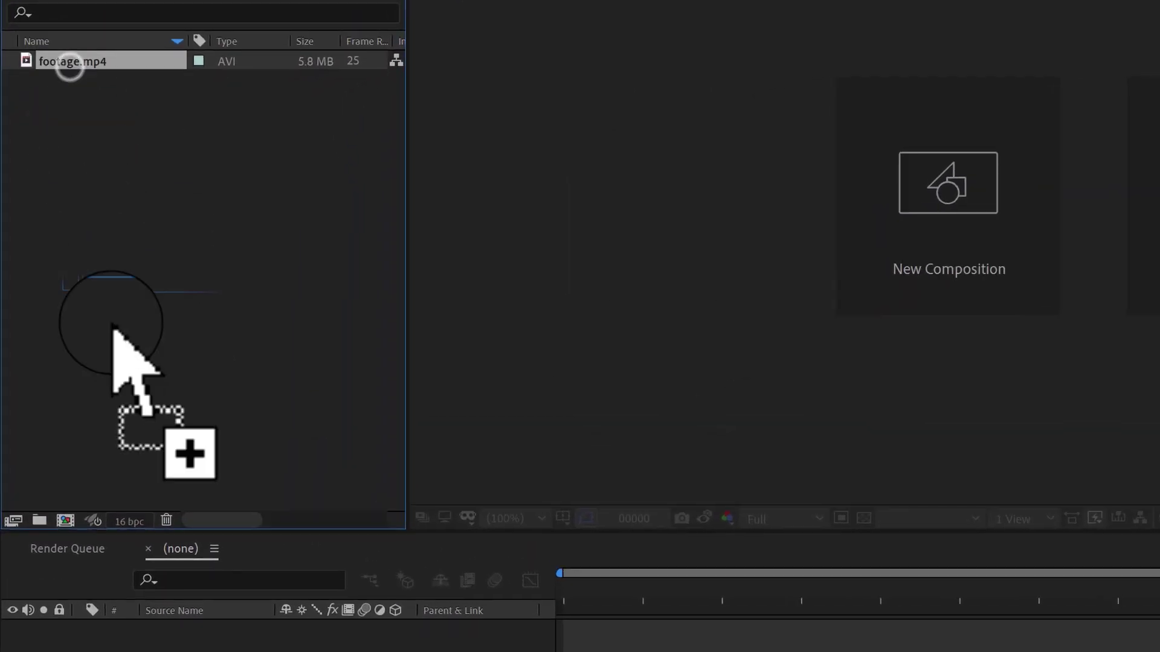
{"action": "left_click_drag", "start_coordinate": [91, 492], "coordinate": [72, 535]}
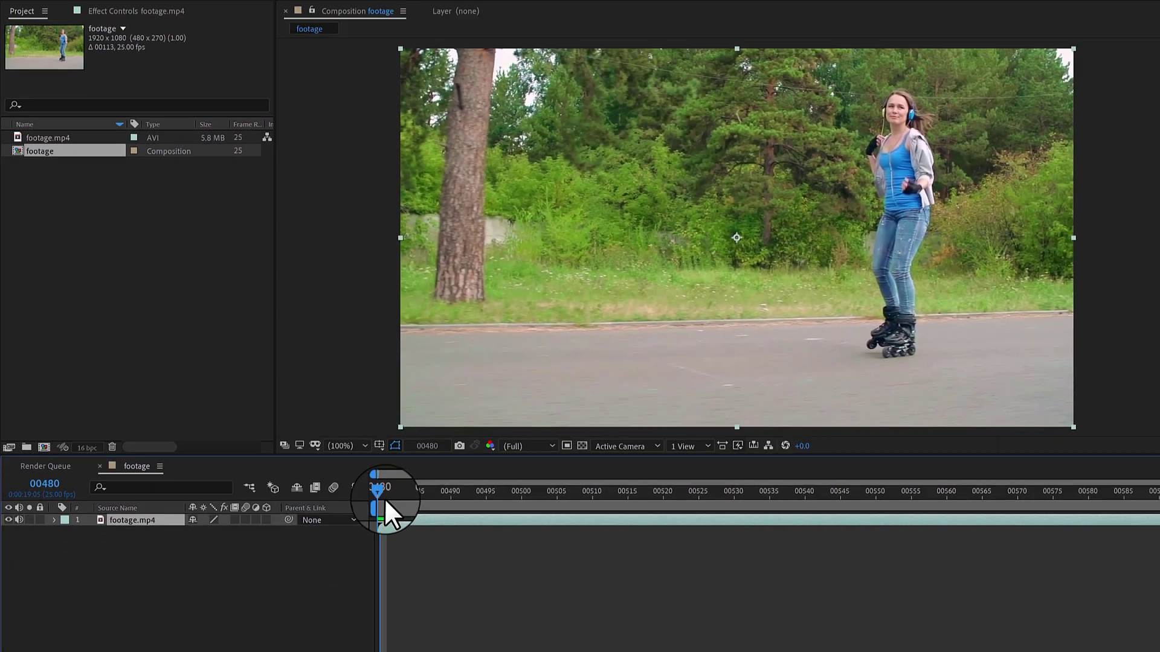
{"action": "mouse_move", "coordinate": [385, 497]}
{"action": "left_mouse_down"}
{"action": "mouse_move", "coordinate": [992, 469]}
{"action": "mouse_move", "coordinate": [675, 488]}
{"action": "left_mouse_up"}
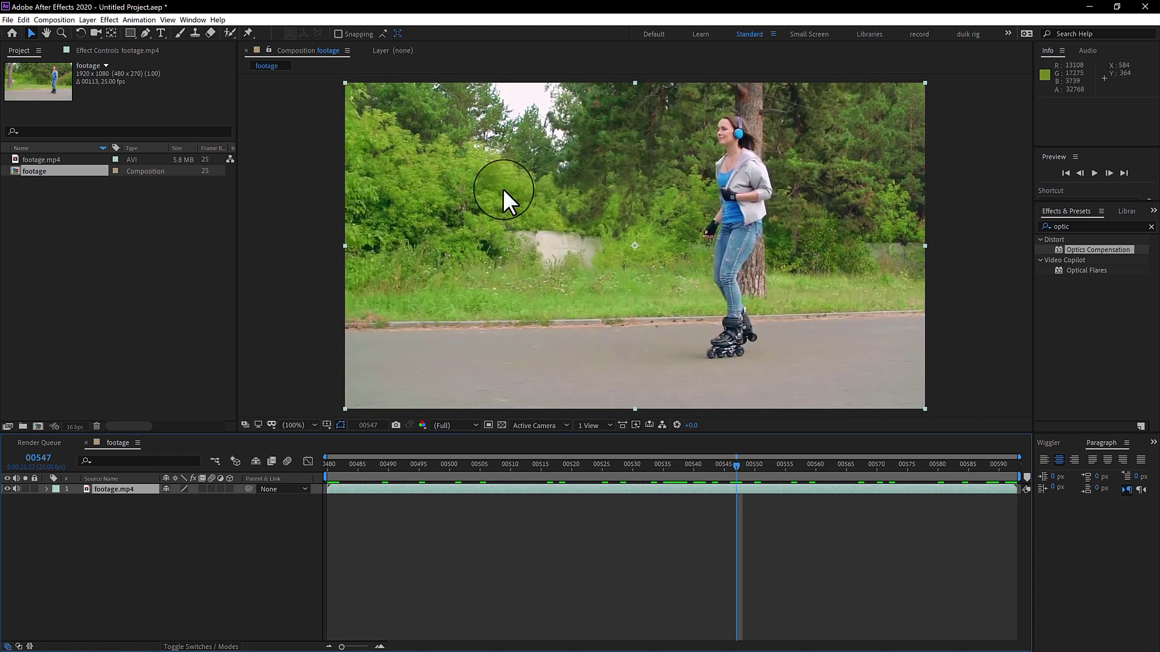
{"action": "left_click_drag", "start_coordinate": [760, 464], "coordinate": [753, 493]}
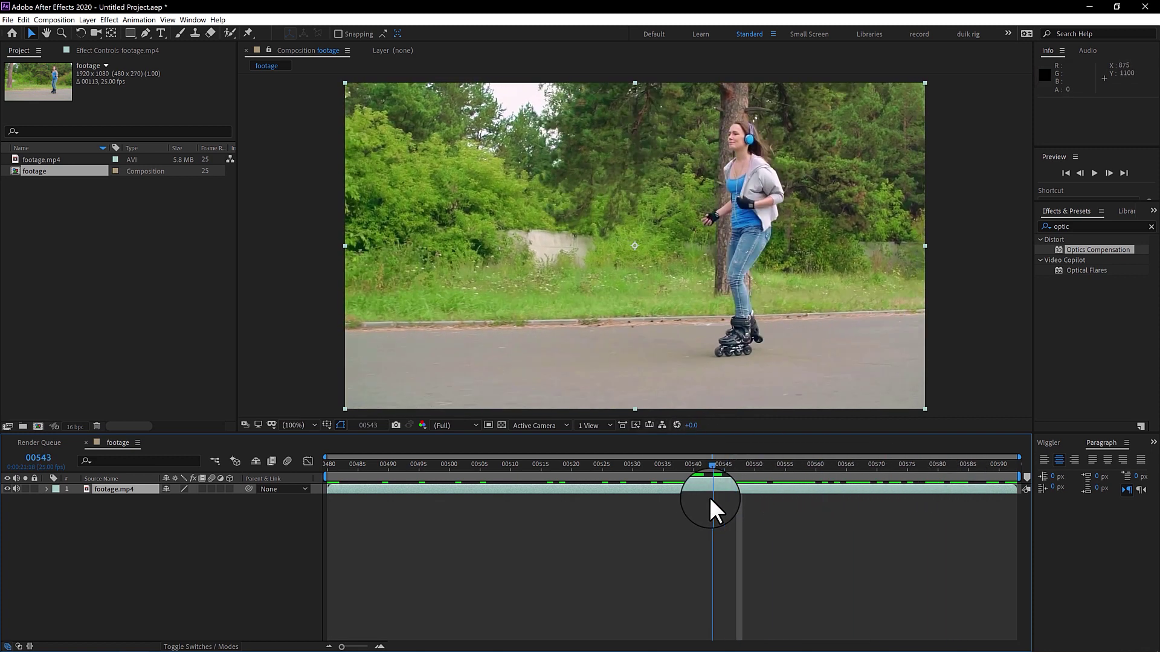
{"action": "left_click_drag", "start_coordinate": [753, 494], "coordinate": [676, 497]}
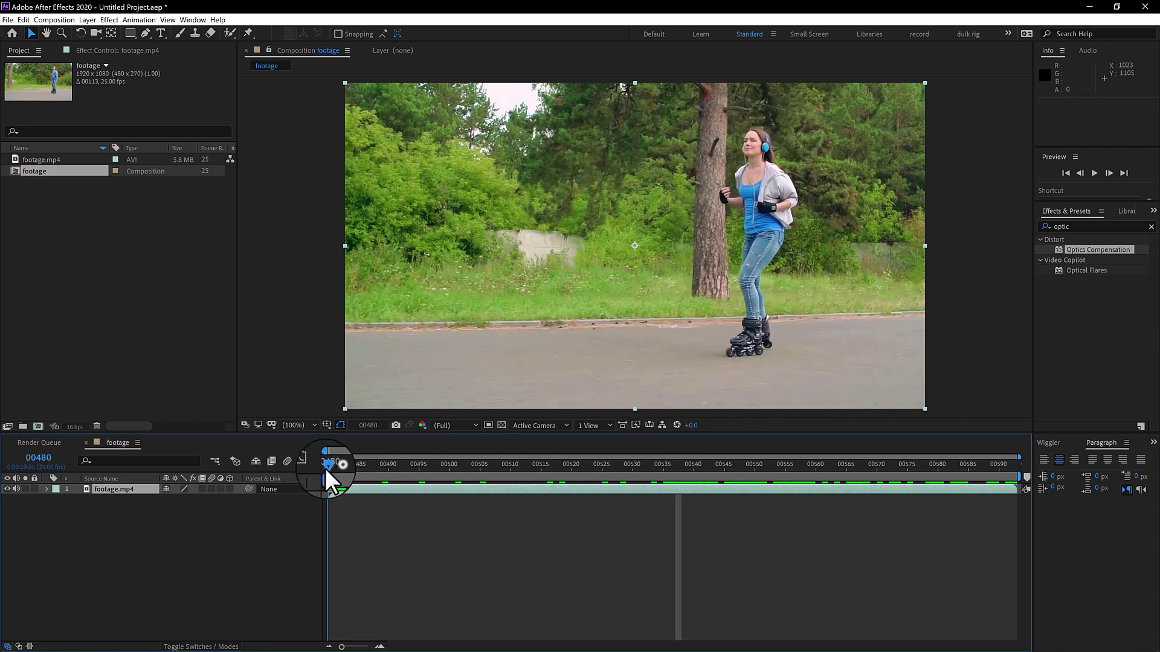
{"action": "left_click_drag", "start_coordinate": [327, 472], "coordinate": [330, 460]}
Step: Draw a closed Pen-tool mask shape around the skater
{"action": "left_click", "coordinate": [145, 34]}
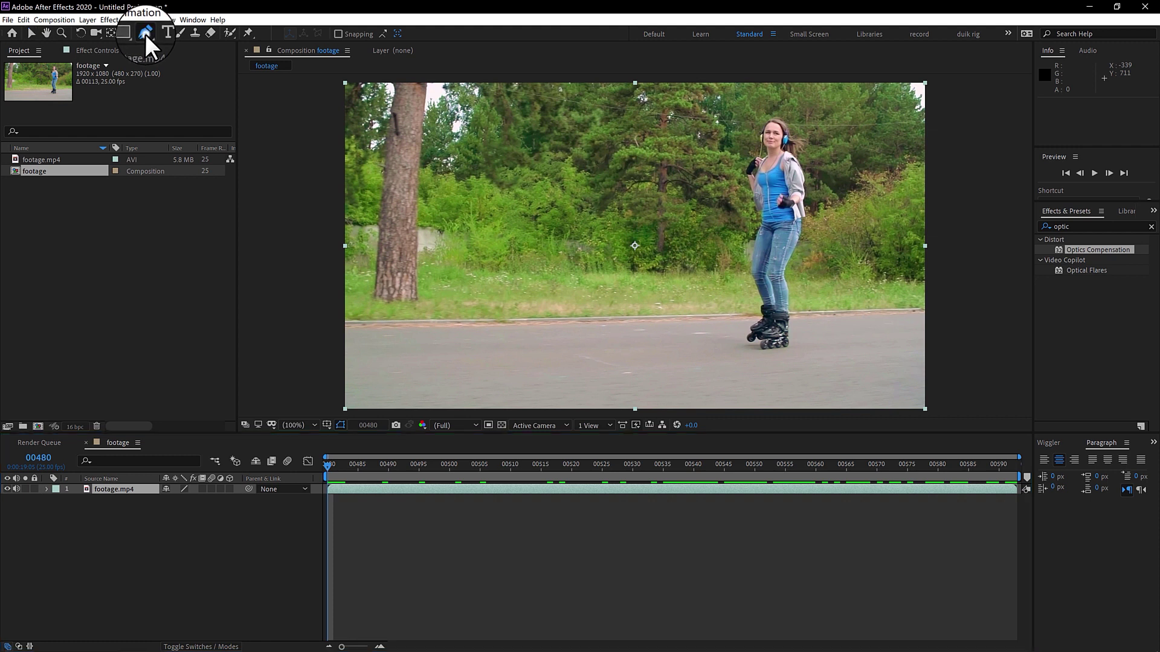
{"action": "left_click", "coordinate": [739, 107]}
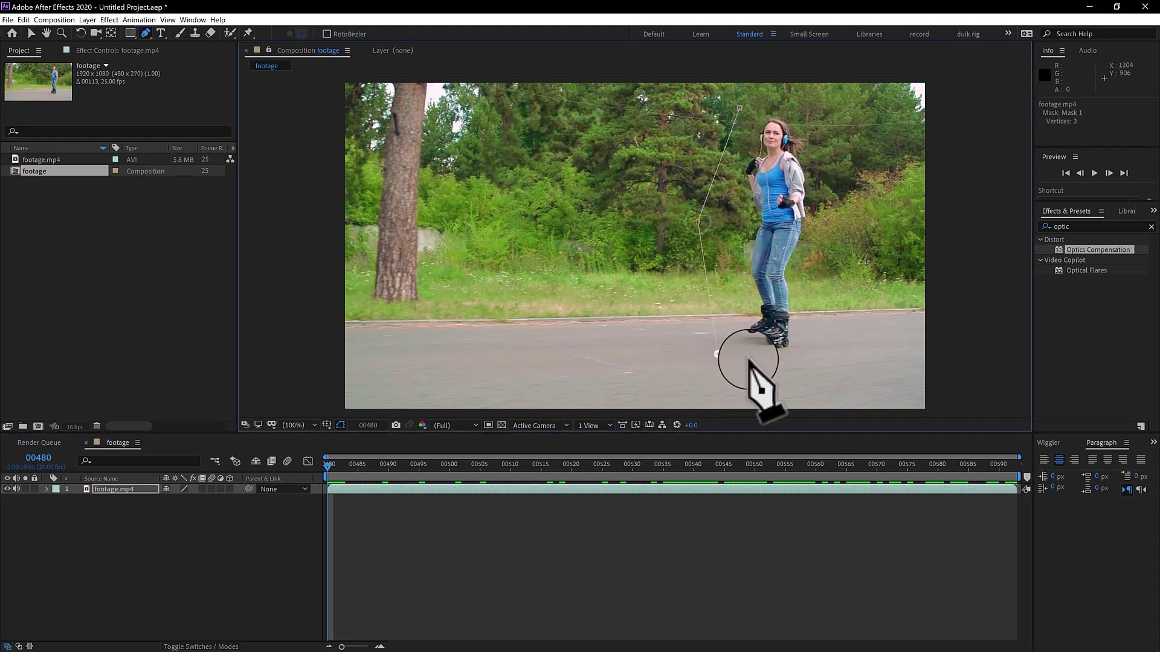
{"action": "left_click", "coordinate": [862, 278]}
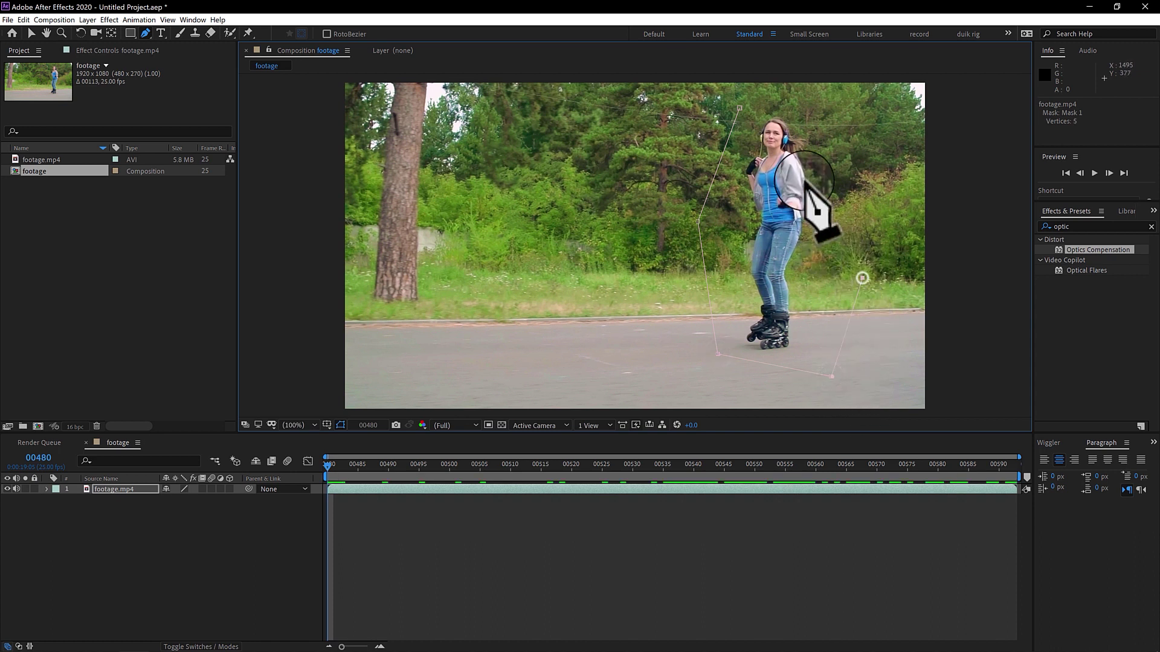
{"action": "left_click", "coordinate": [842, 139]}
{"action": "left_click", "coordinate": [739, 107]}
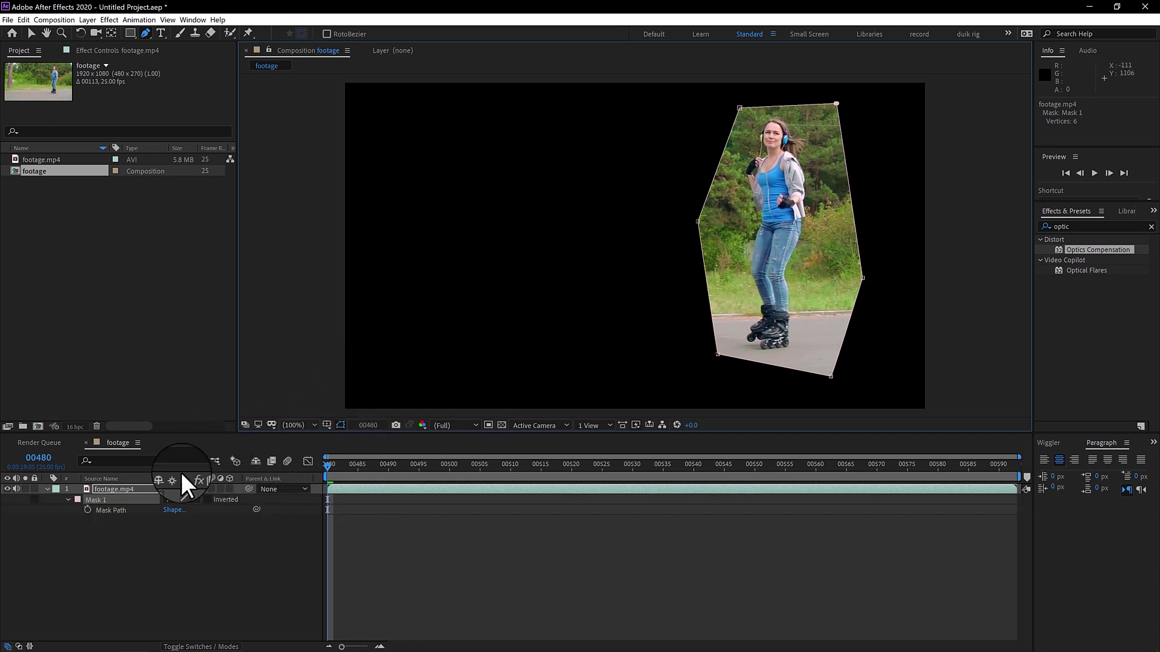
Step: Keyframe Mask Path and reshape its vertices at later frames to follow the skater
{"action": "left_click", "coordinate": [86, 509]}
{"action": "left_click", "coordinate": [418, 466]}
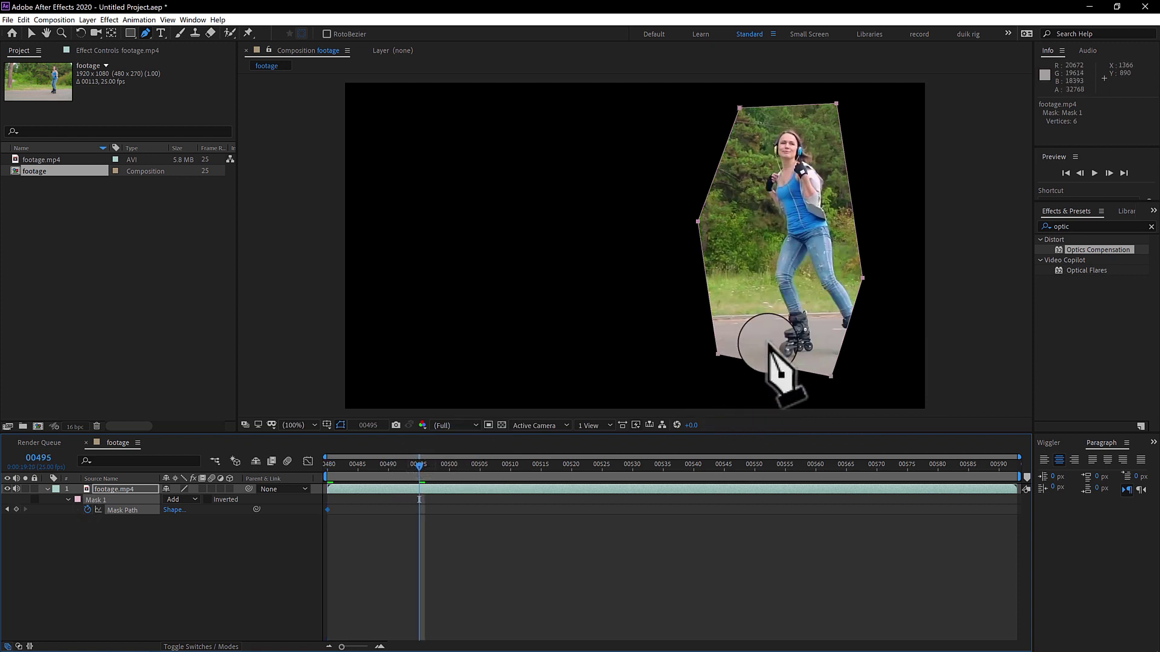
{"action": "key", "text": "v"}
{"action": "double_click", "coordinate": [797, 316]}
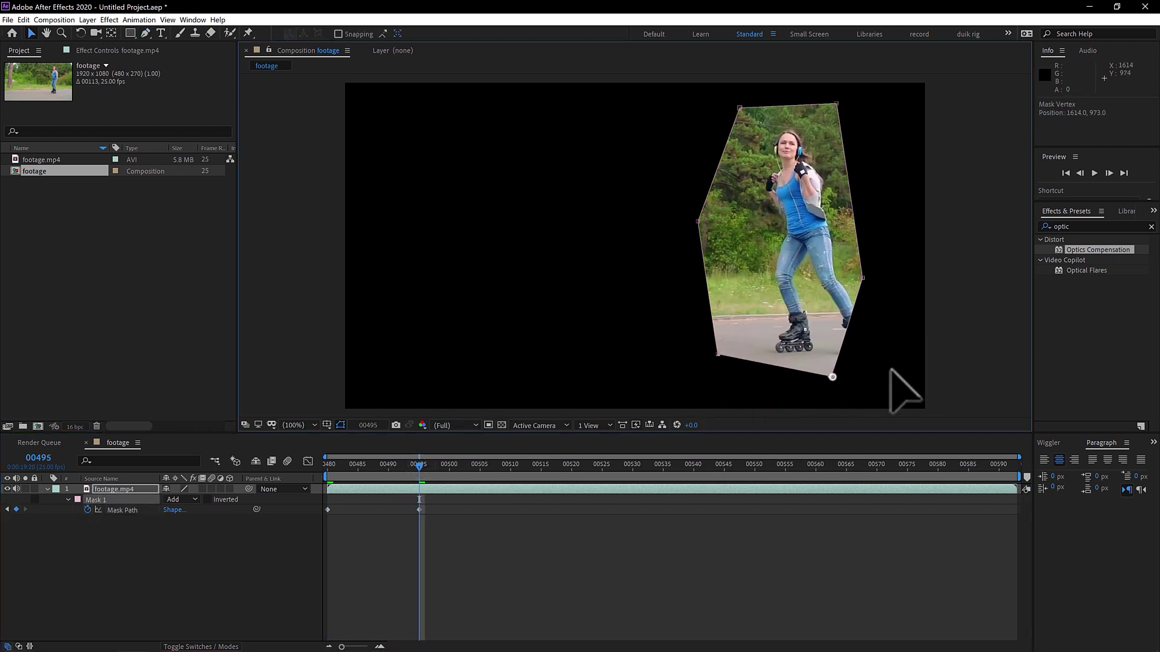
{"action": "left_click_drag", "start_coordinate": [832, 377], "coordinate": [907, 369]}
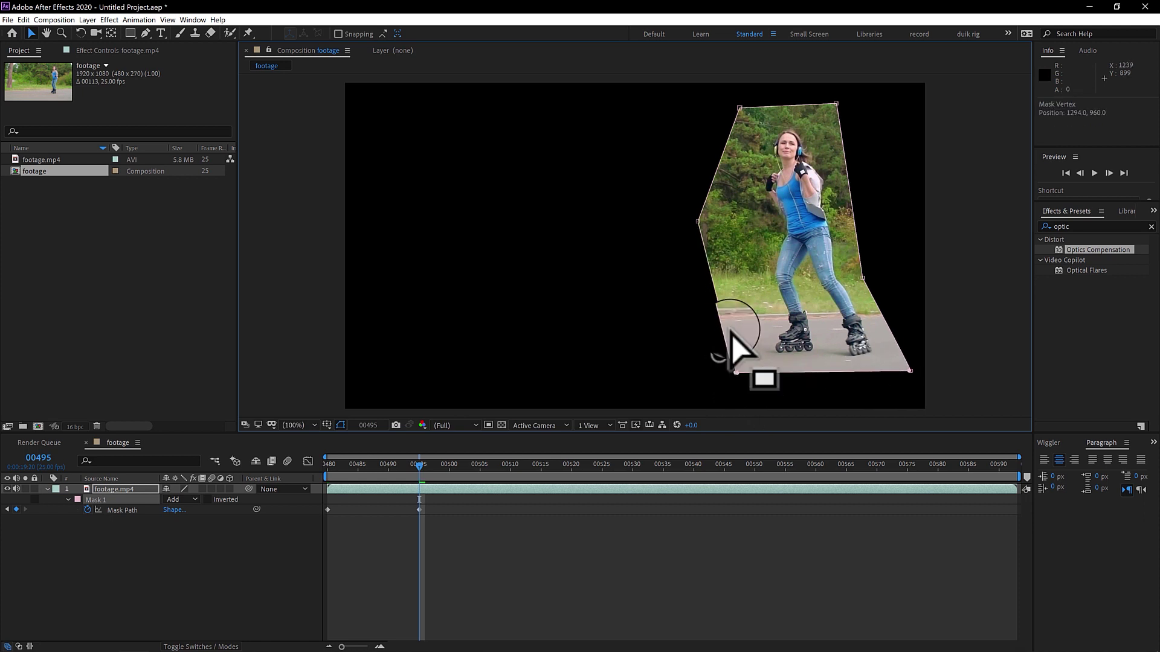
{"action": "left_click_drag", "start_coordinate": [730, 227], "coordinate": [741, 229]}
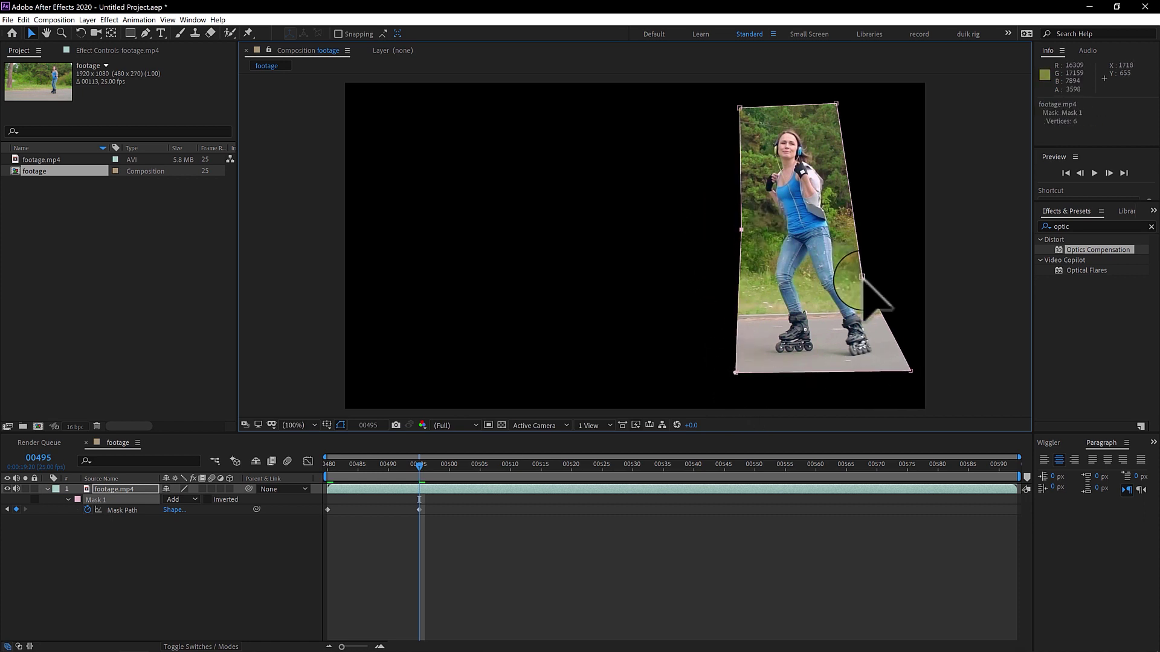
{"action": "left_click", "coordinate": [512, 464]}
{"action": "left_click_drag", "start_coordinate": [743, 231], "coordinate": [733, 229]}
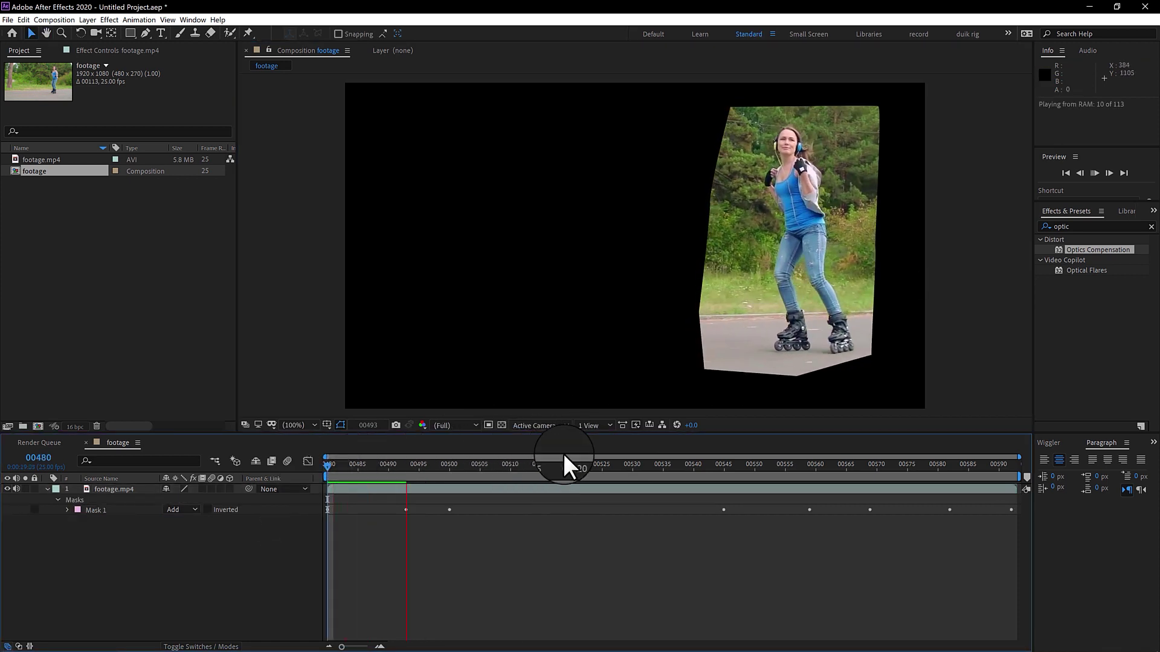
Step: Set the mask mode to Subtract and scrub back to confirm it tracks her
{"action": "left_click", "coordinate": [181, 510]}
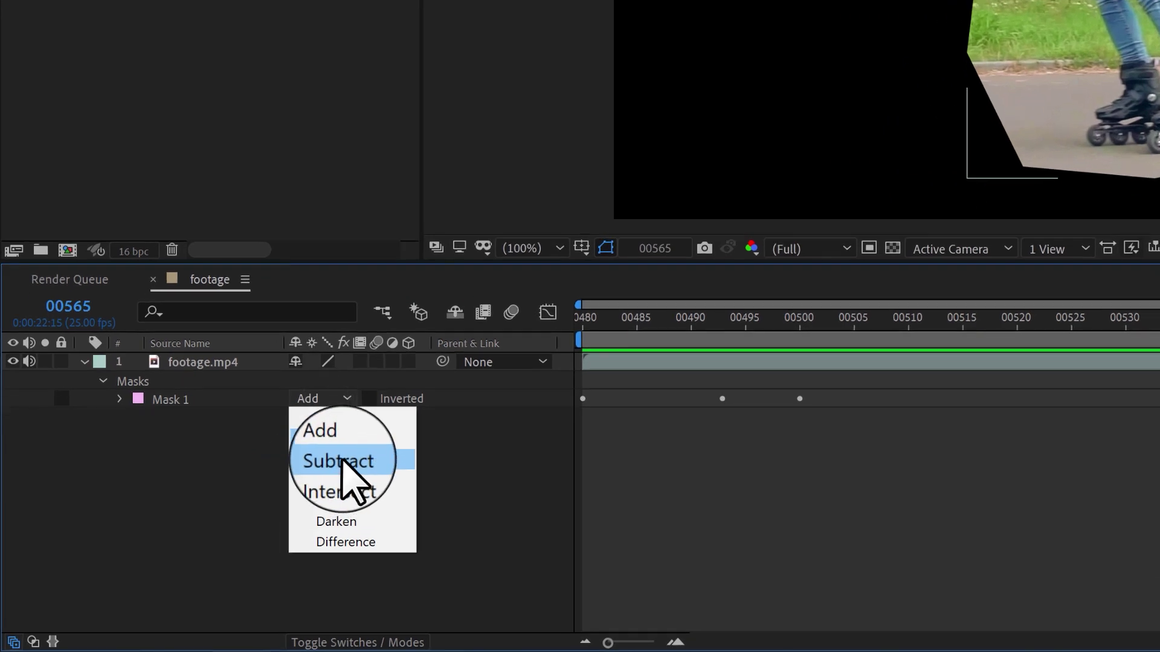
{"action": "left_click", "coordinate": [338, 458]}
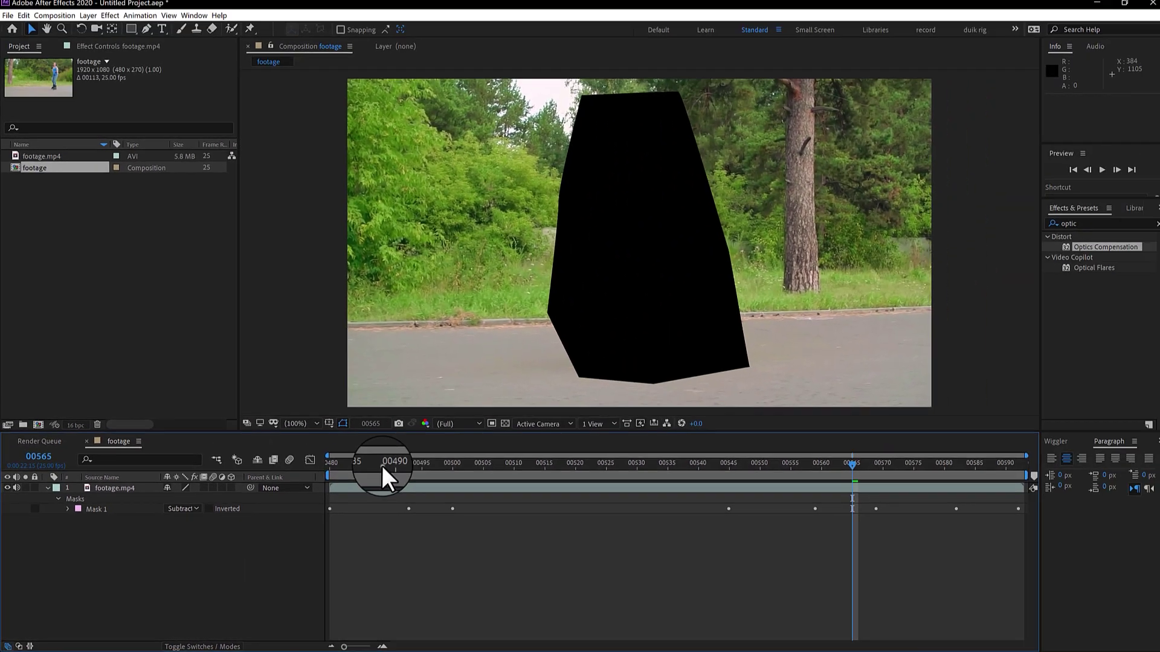
{"action": "left_click_drag", "start_coordinate": [382, 465], "coordinate": [371, 468]}
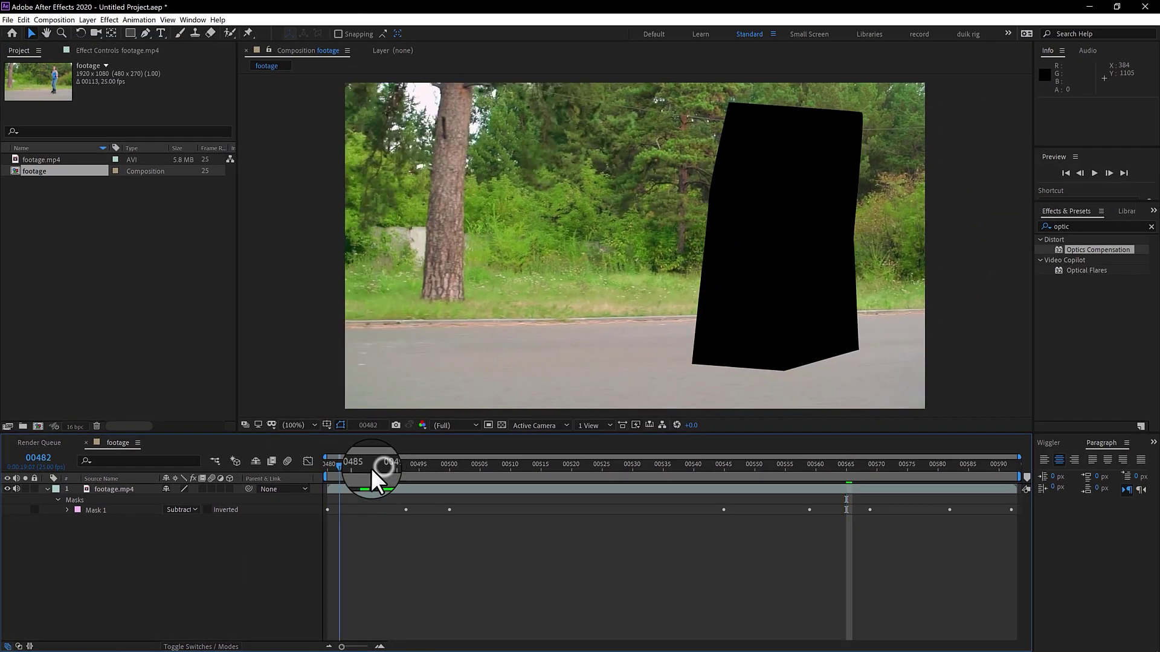
{"action": "left_click_drag", "start_coordinate": [556, 467], "coordinate": [376, 467]}
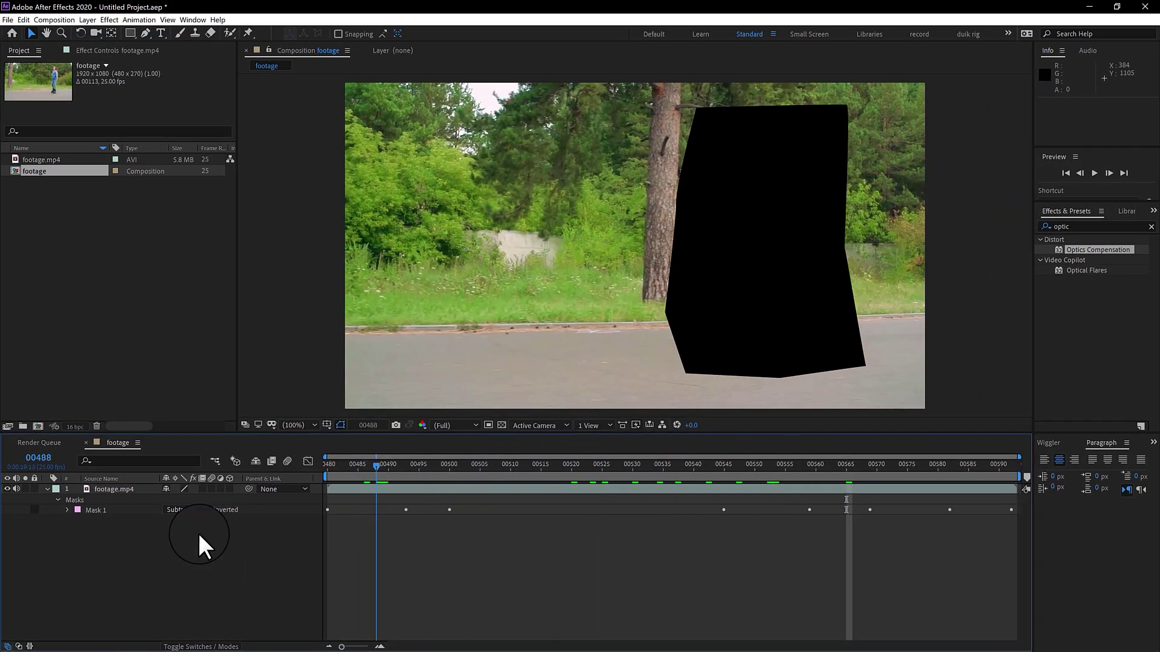
{"action": "left_click", "coordinate": [117, 489]}
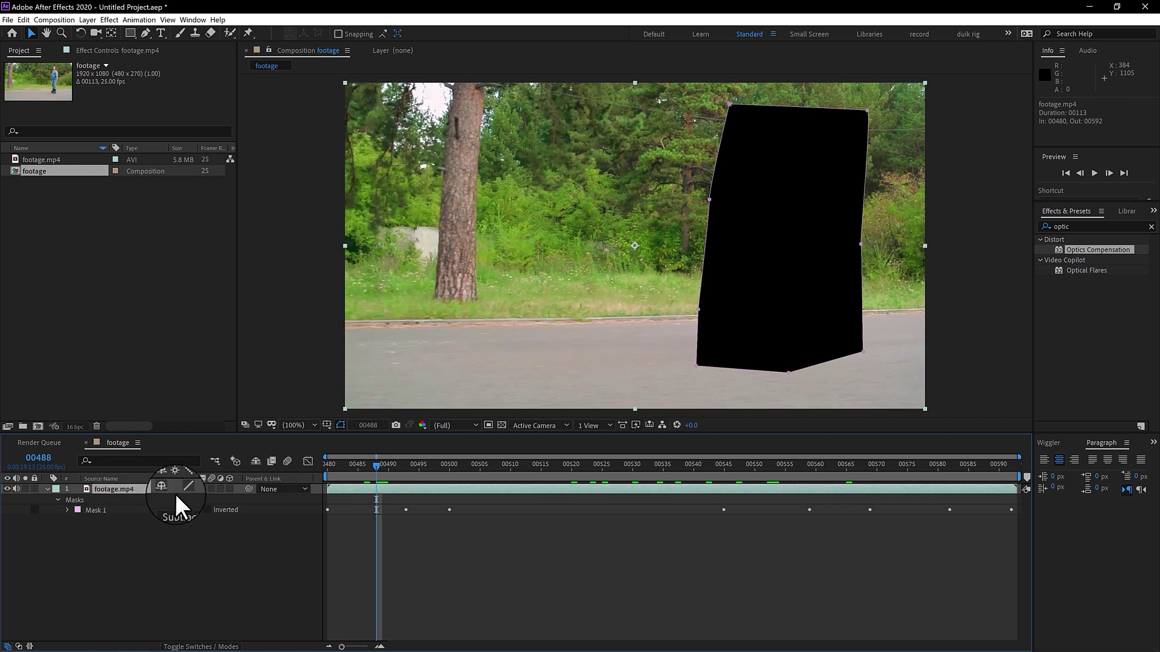
Step: Pre-compose the masked layer as Video, run Track Camera, and scrub the solved track points
{"action": "key", "text": "ctrl+shift+c"}
{"action": "type", "text": "Video"}
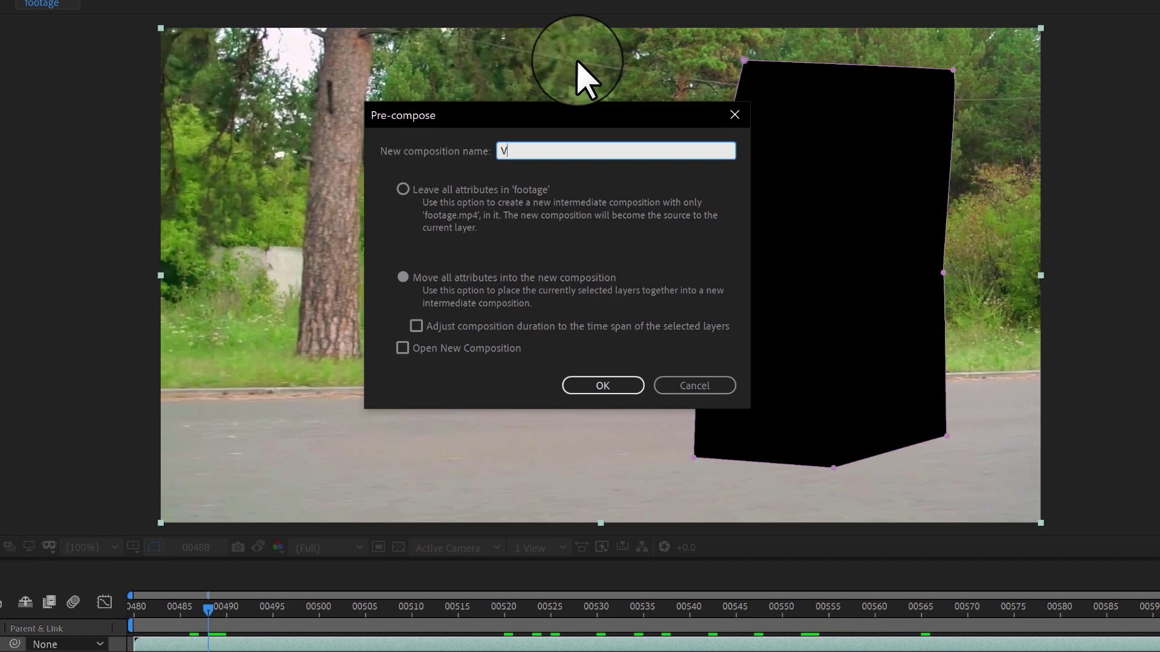
{"action": "key", "text": "Return"}
{"action": "left_click", "coordinate": [273, 28]}
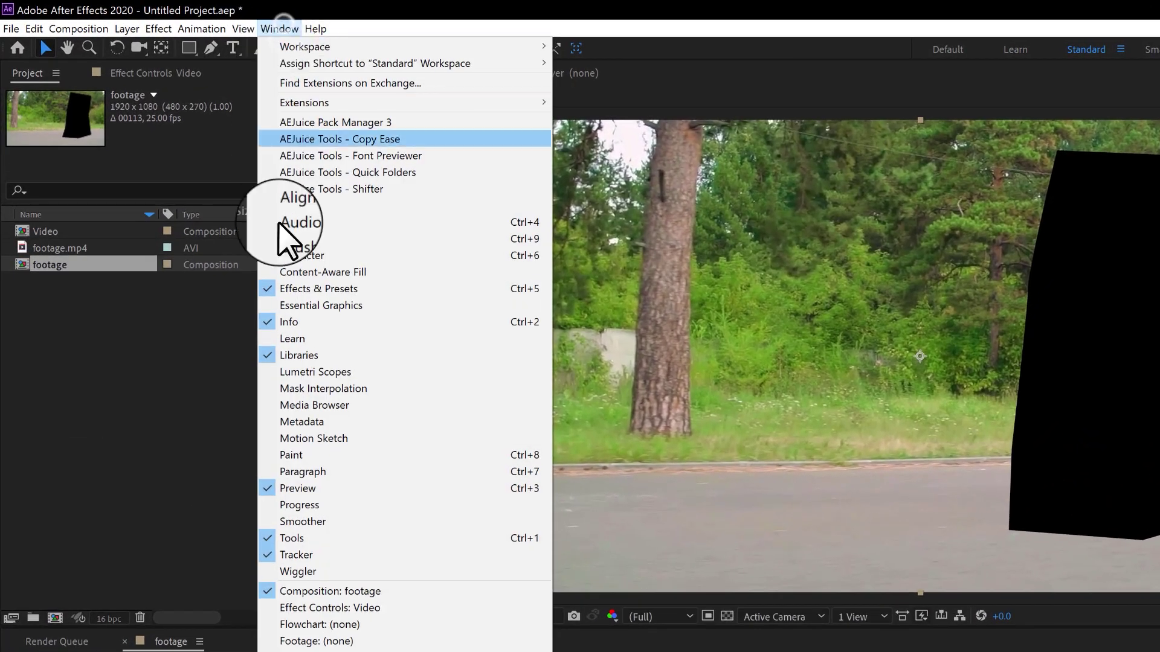
{"action": "left_click", "coordinate": [544, 554]}
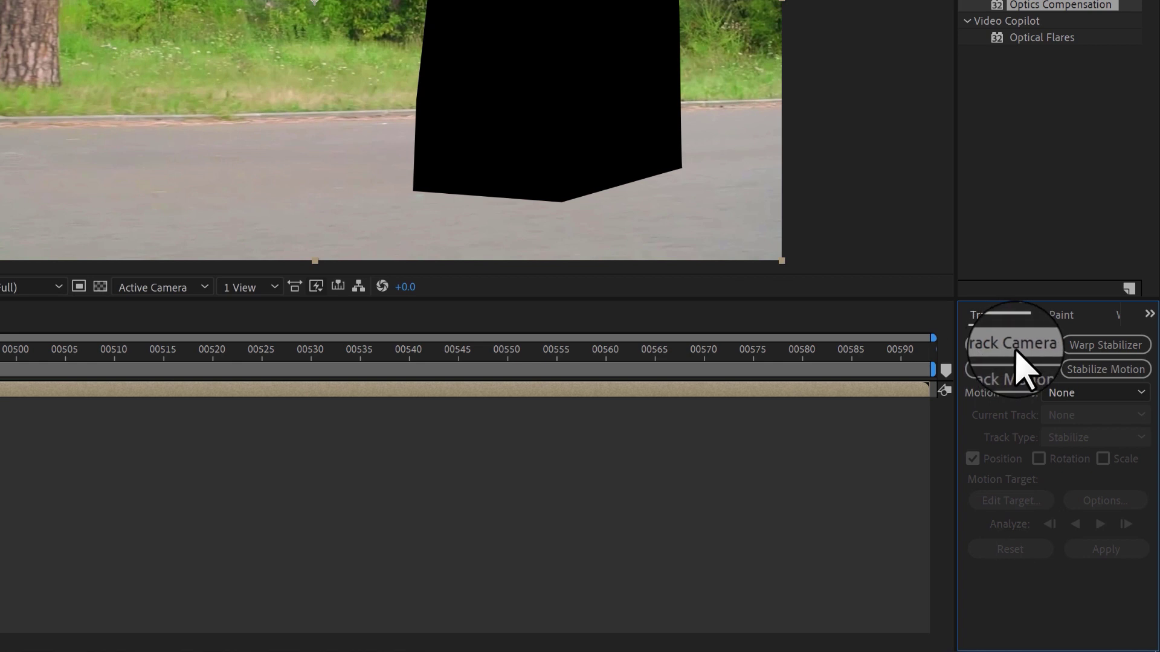
{"action": "left_click", "coordinate": [1016, 354]}
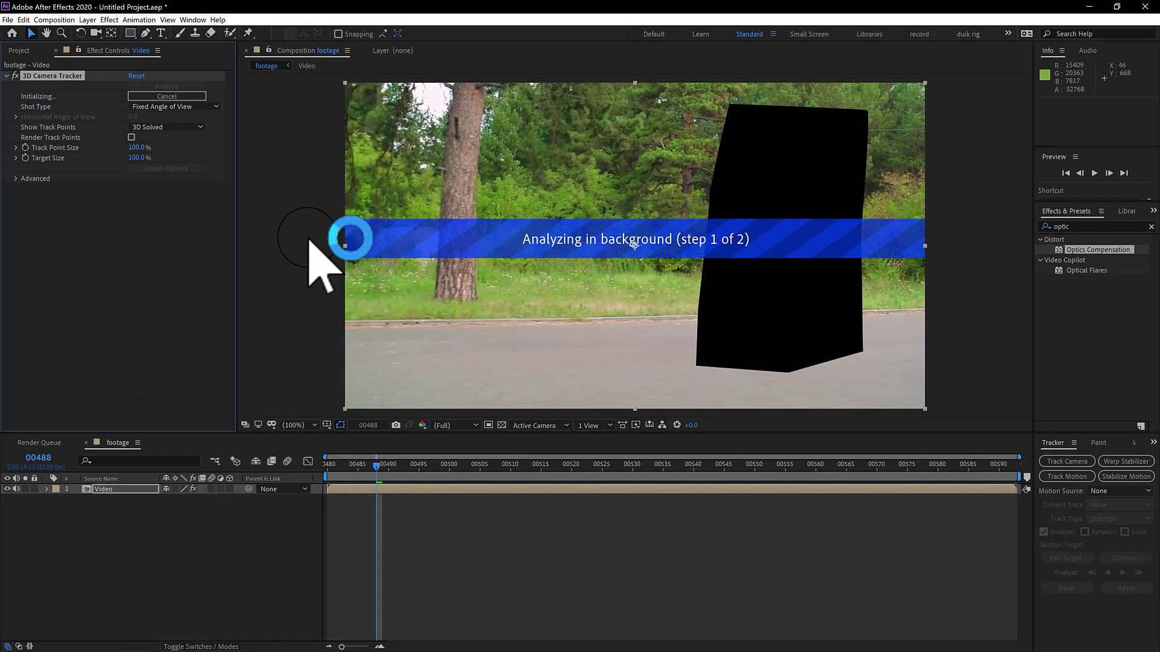
{"action": "left_click", "coordinate": [16, 179]}
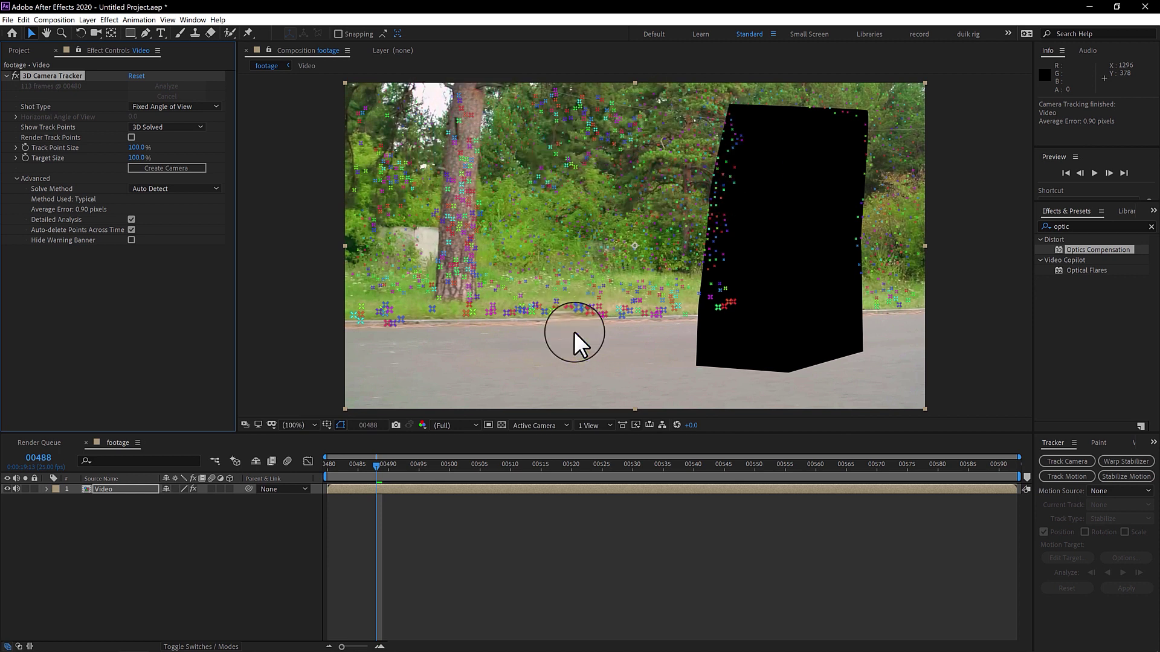
{"action": "left_click_drag", "start_coordinate": [377, 466], "coordinate": [810, 464]}
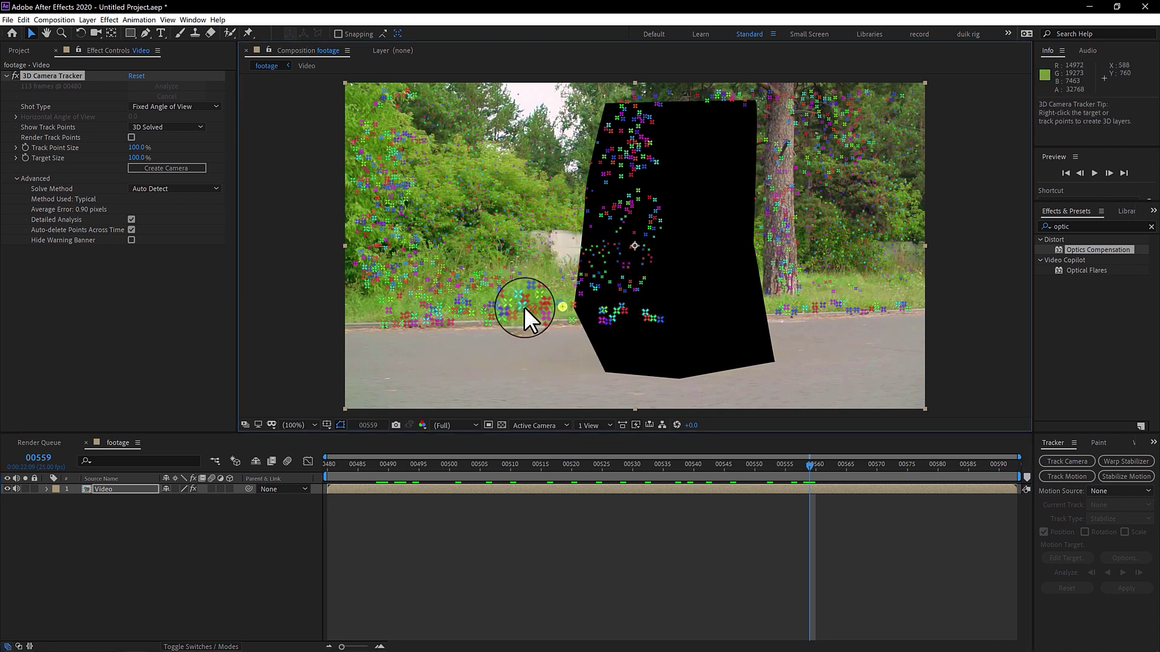
Step: Create a track null and camera from the chosen track point
{"action": "right_click", "coordinate": [562, 307]}
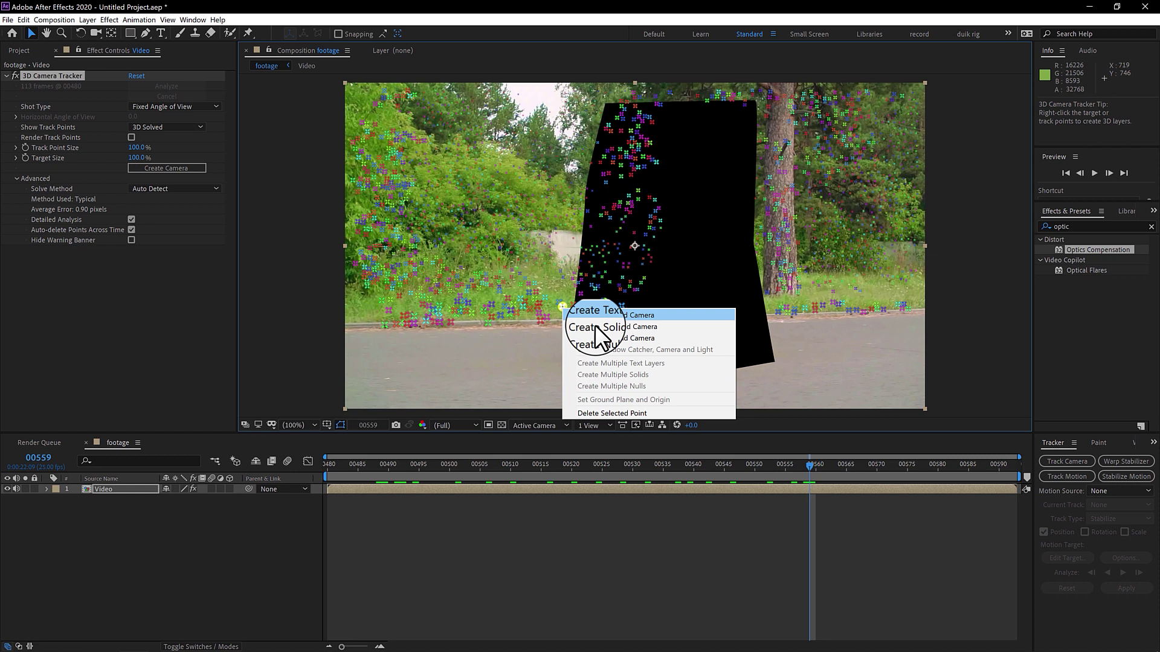
{"action": "left_click", "coordinate": [636, 338]}
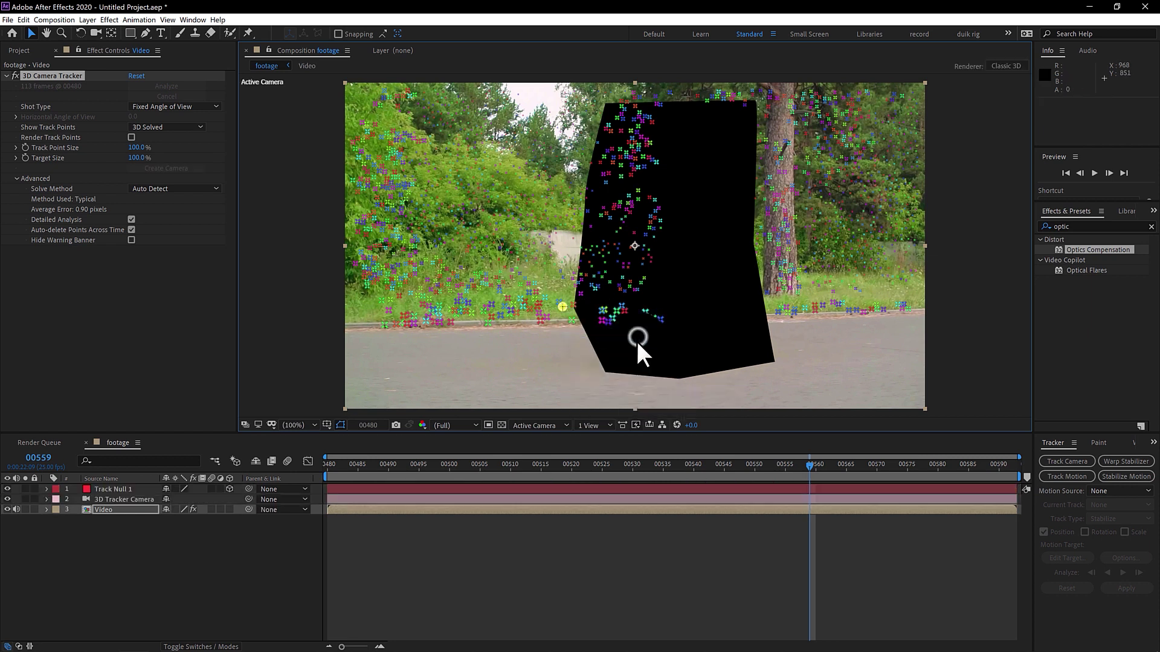
{"action": "left_click", "coordinate": [123, 499]}
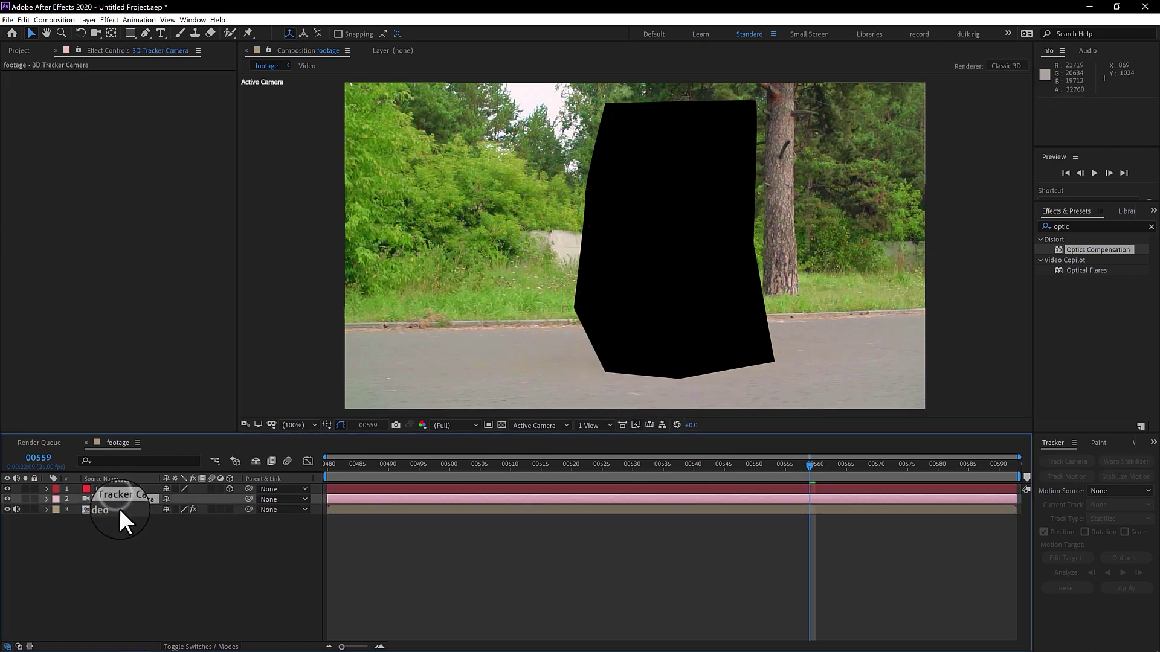
{"action": "left_click", "coordinate": [119, 509]}
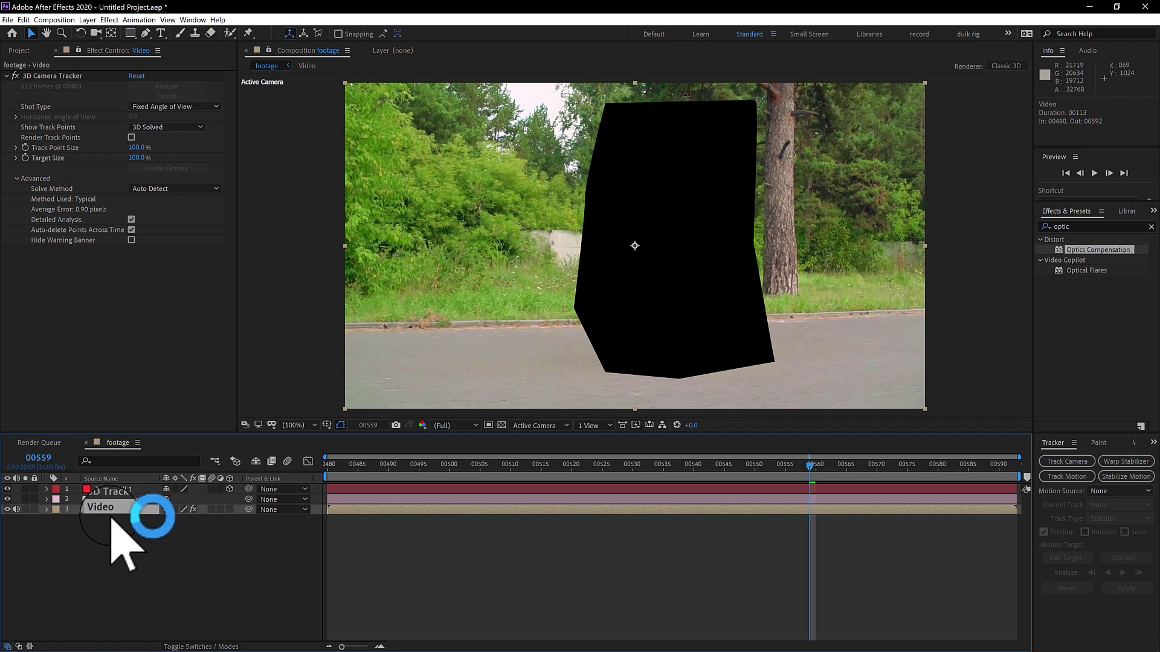
Step: Add the original footage.mp4 back to the comp and delete the Video composition
{"action": "left_click", "coordinate": [18, 50]}
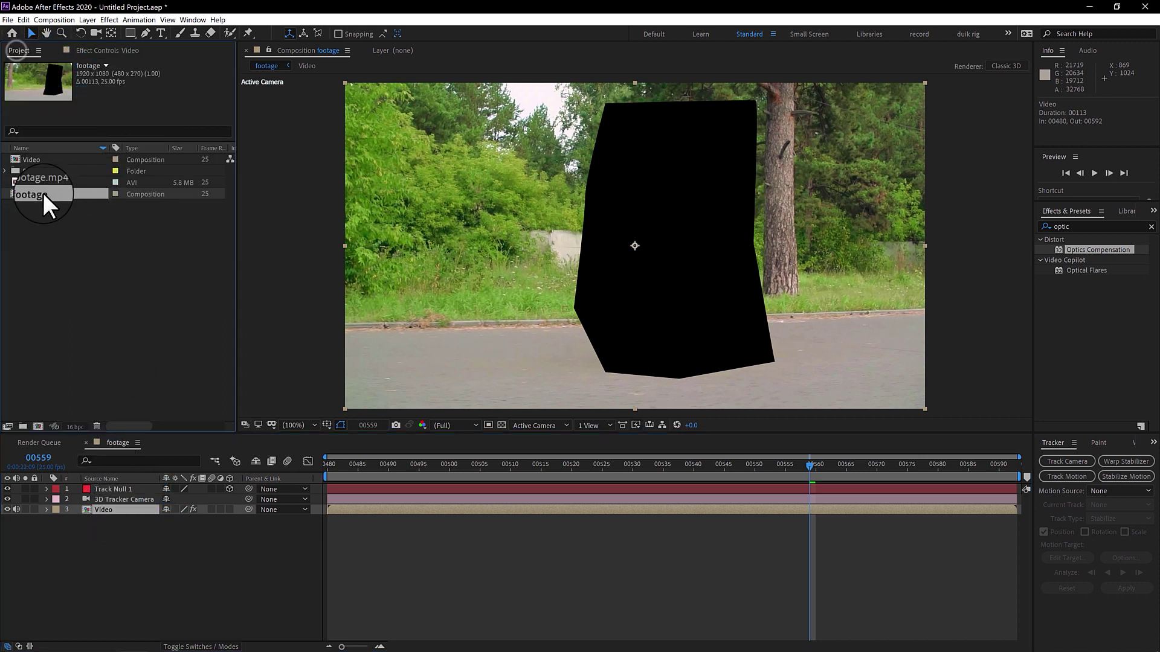
{"action": "left_click_drag", "start_coordinate": [46, 188], "coordinate": [113, 511]}
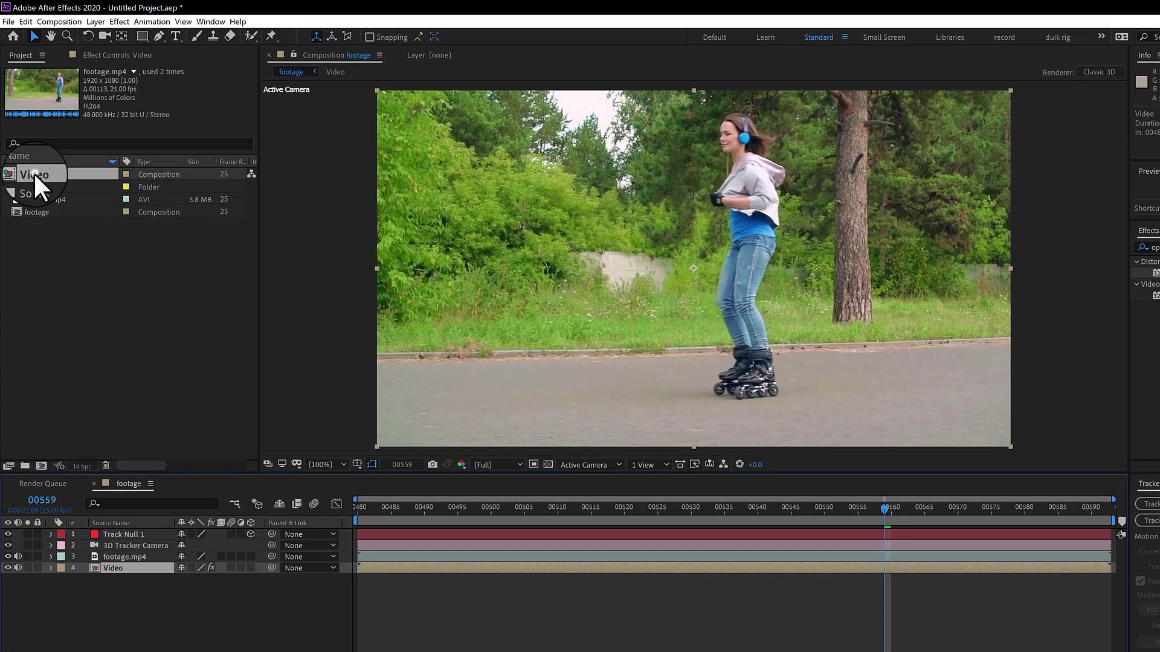
{"action": "left_click", "coordinate": [33, 160]}
{"action": "key", "text": "Delete"}
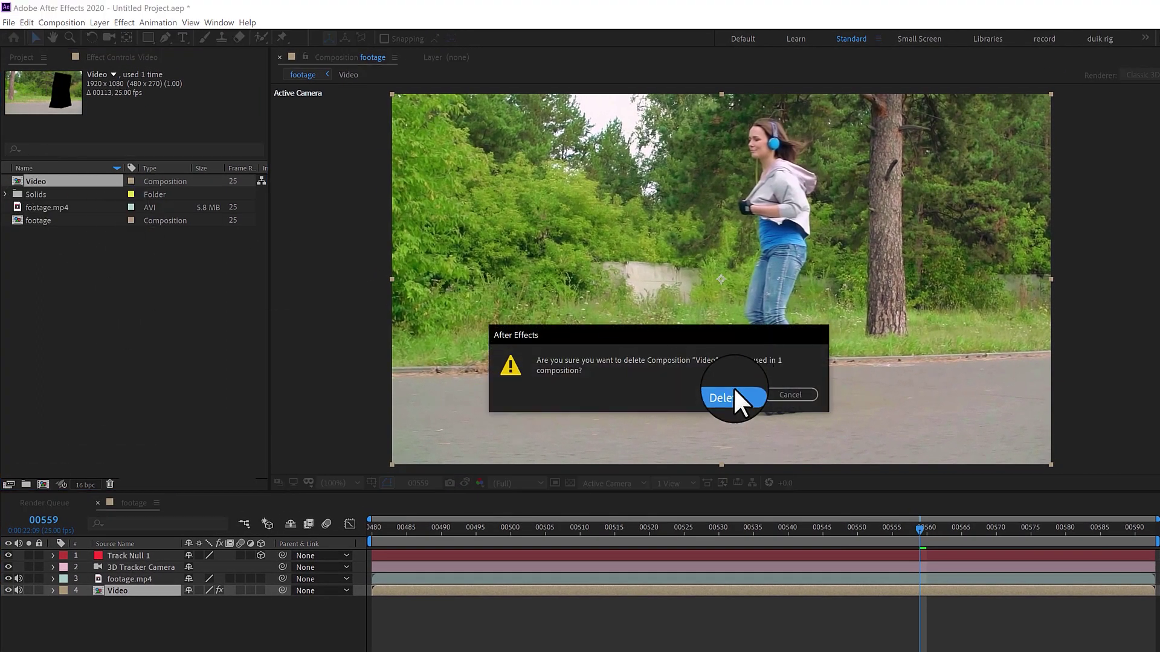
{"action": "left_click", "coordinate": [733, 396]}
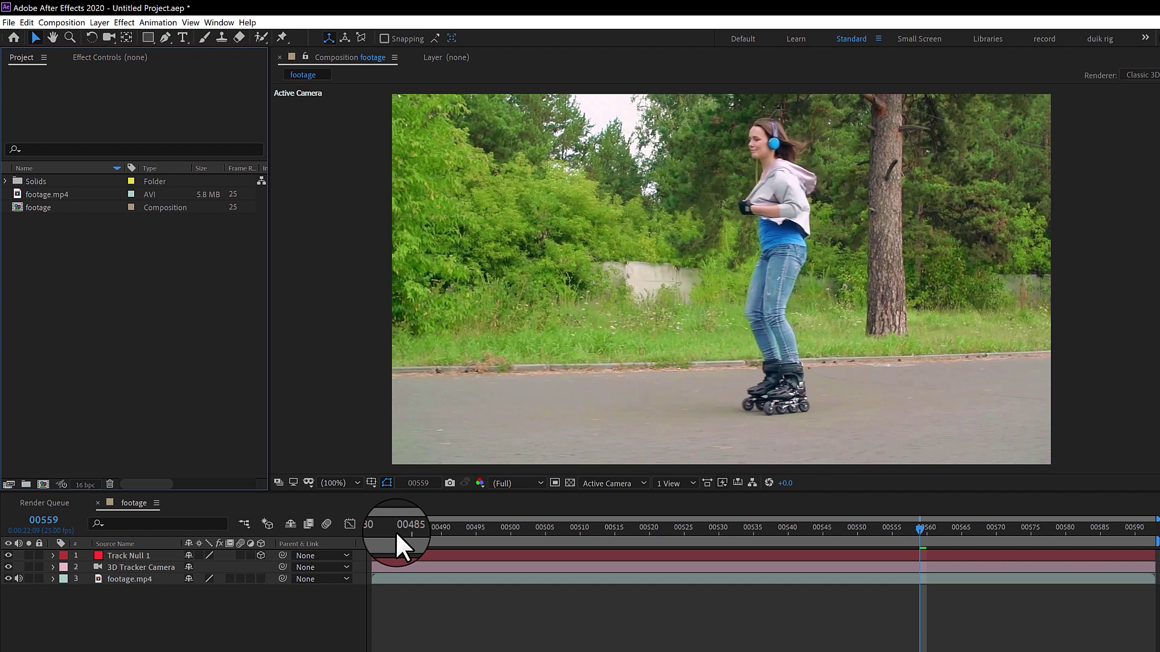
Step: Add a white 'SKATE' text layer over the bushes and enable its 3D switch
{"action": "left_click_drag", "start_coordinate": [395, 531], "coordinate": [636, 531]}
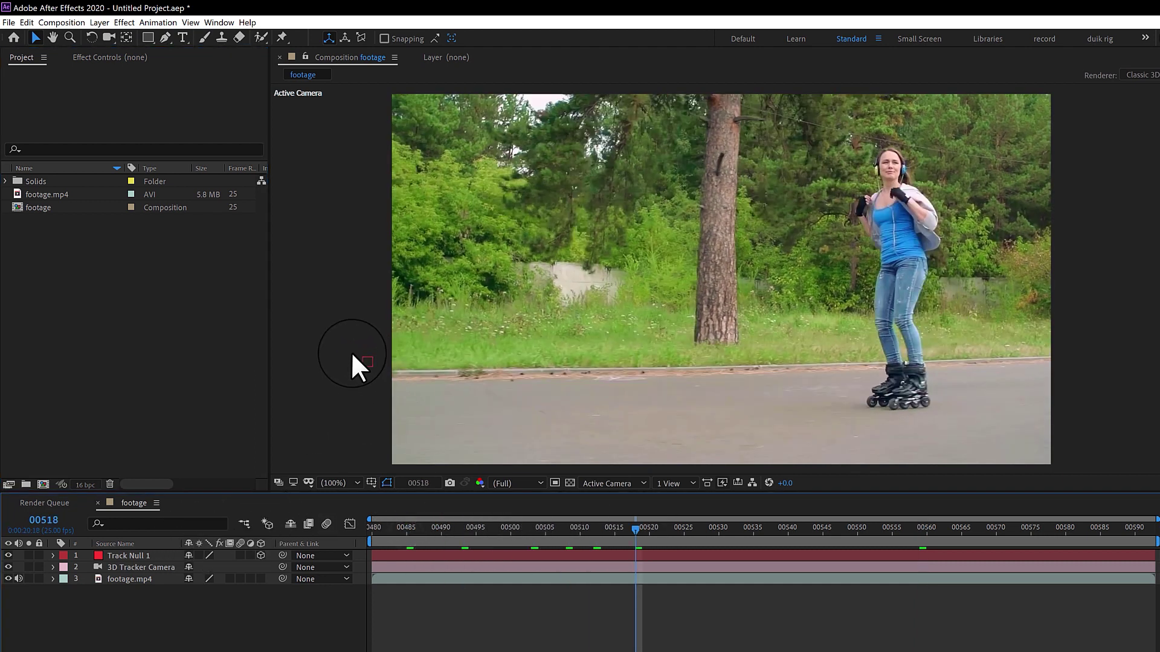
{"action": "left_click_drag", "start_coordinate": [534, 528], "coordinate": [885, 527]}
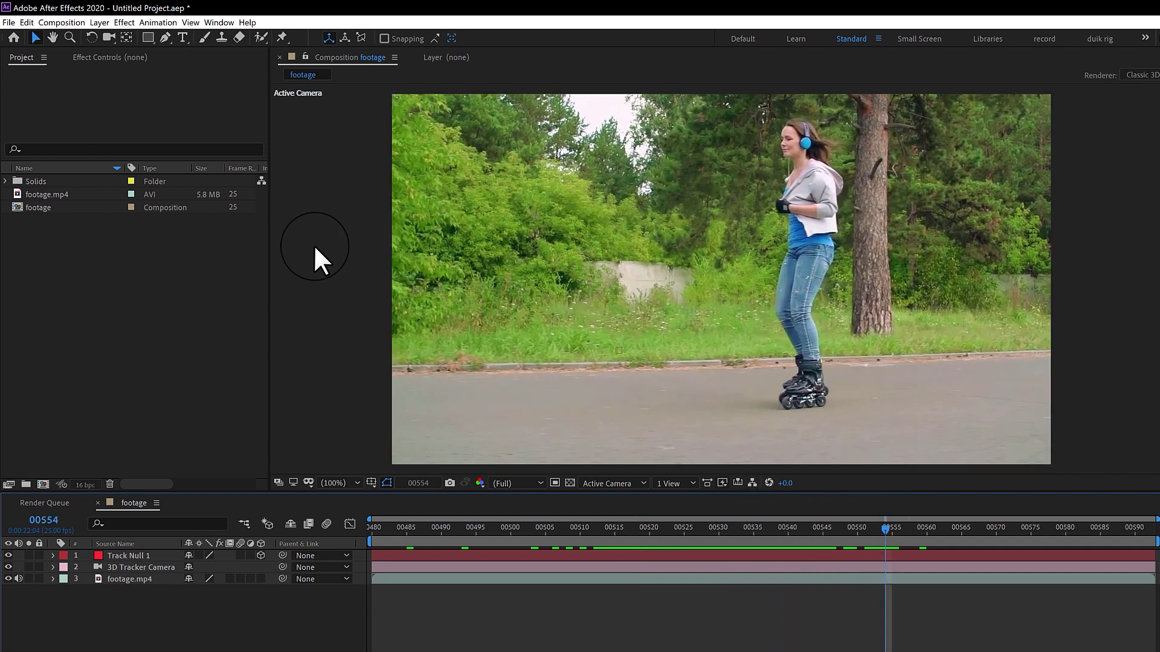
{"action": "left_click", "coordinate": [178, 38]}
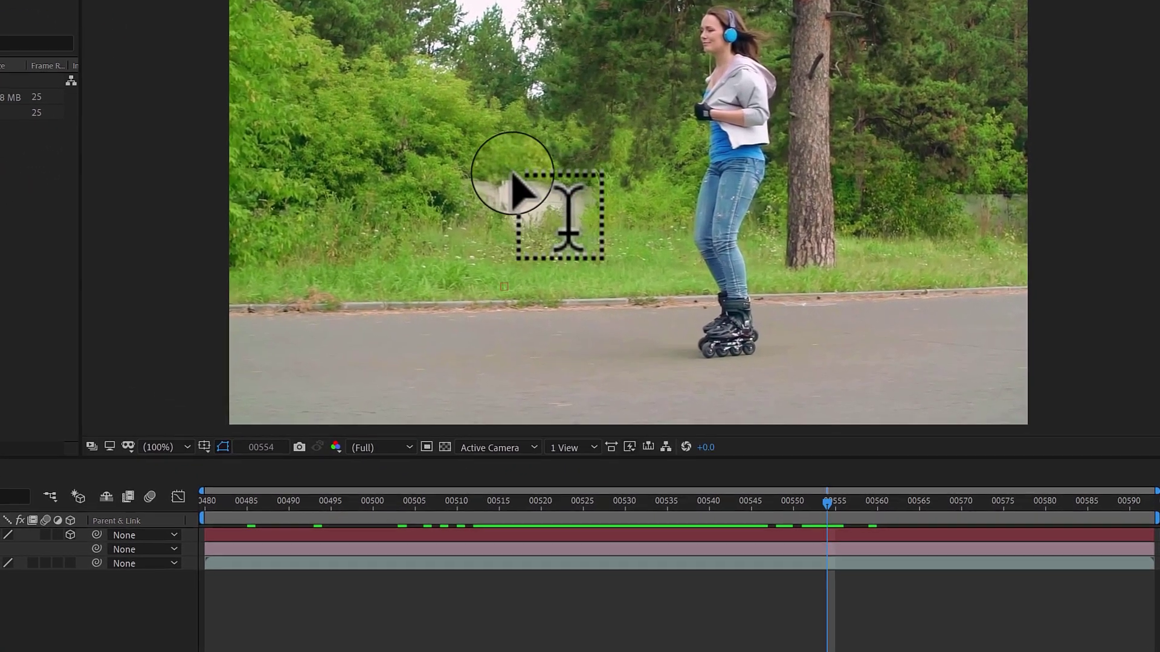
{"action": "left_click", "coordinate": [518, 182]}
{"action": "type", "text": "SK"}
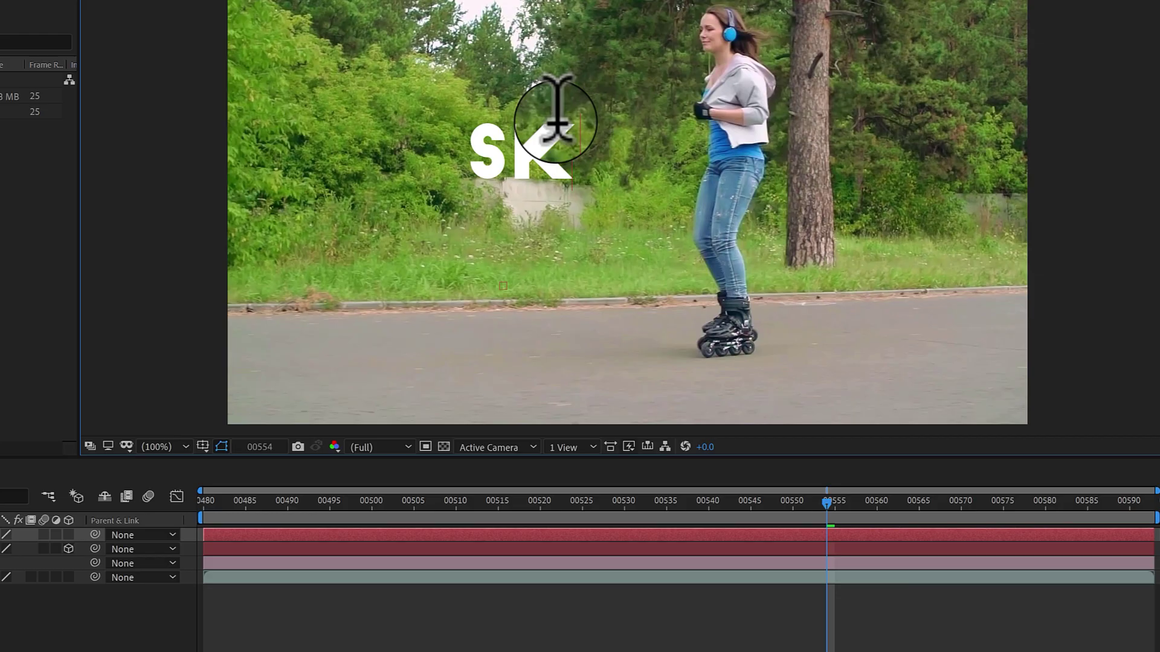
{"action": "type", "text": "ATE"}
{"action": "left_click_drag", "start_coordinate": [355, 464], "coordinate": [718, 464]}
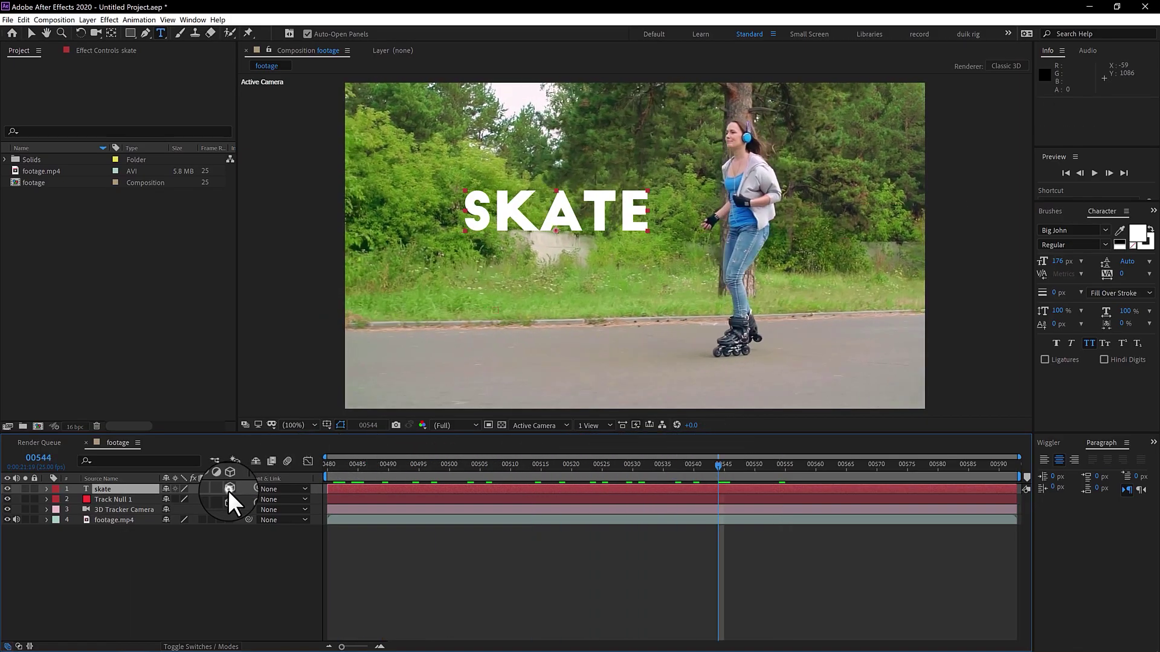
{"action": "left_click", "coordinate": [230, 489]}
{"action": "mouse_move", "coordinate": [755, 464]}
{"action": "left_mouse_down"}
{"action": "mouse_move", "coordinate": [530, 464]}
{"action": "mouse_move", "coordinate": [669, 464]}
{"action": "left_mouse_up"}
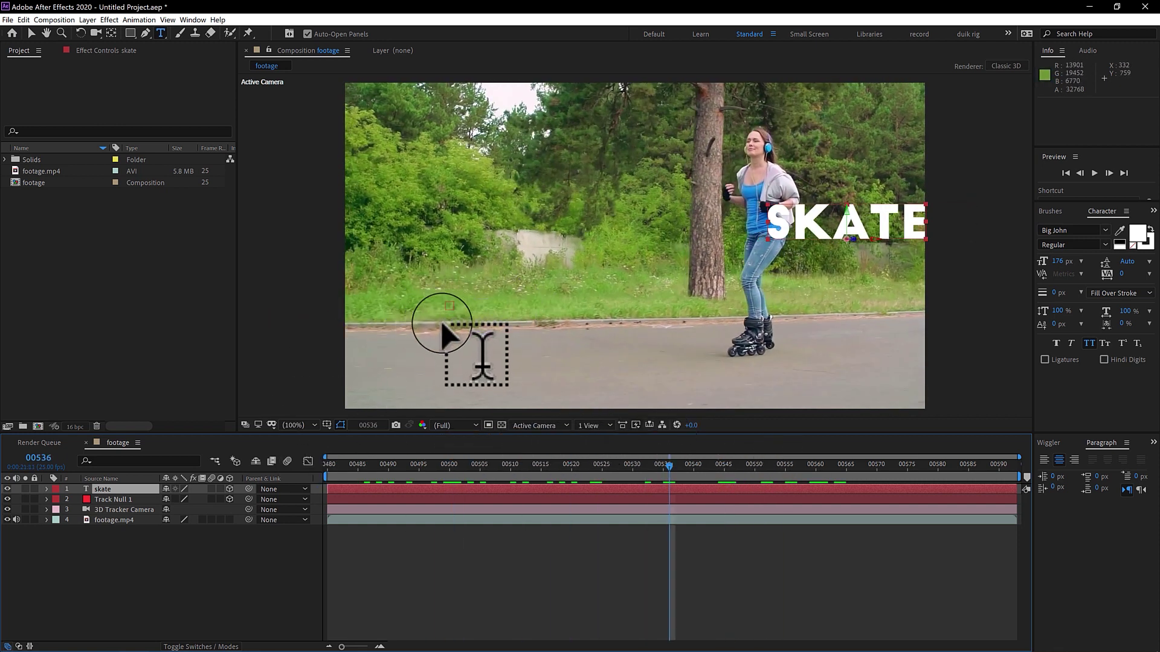
Step: Copy Track Null 1's Position values onto the SKATE text layer
{"action": "left_click", "coordinate": [114, 499]}
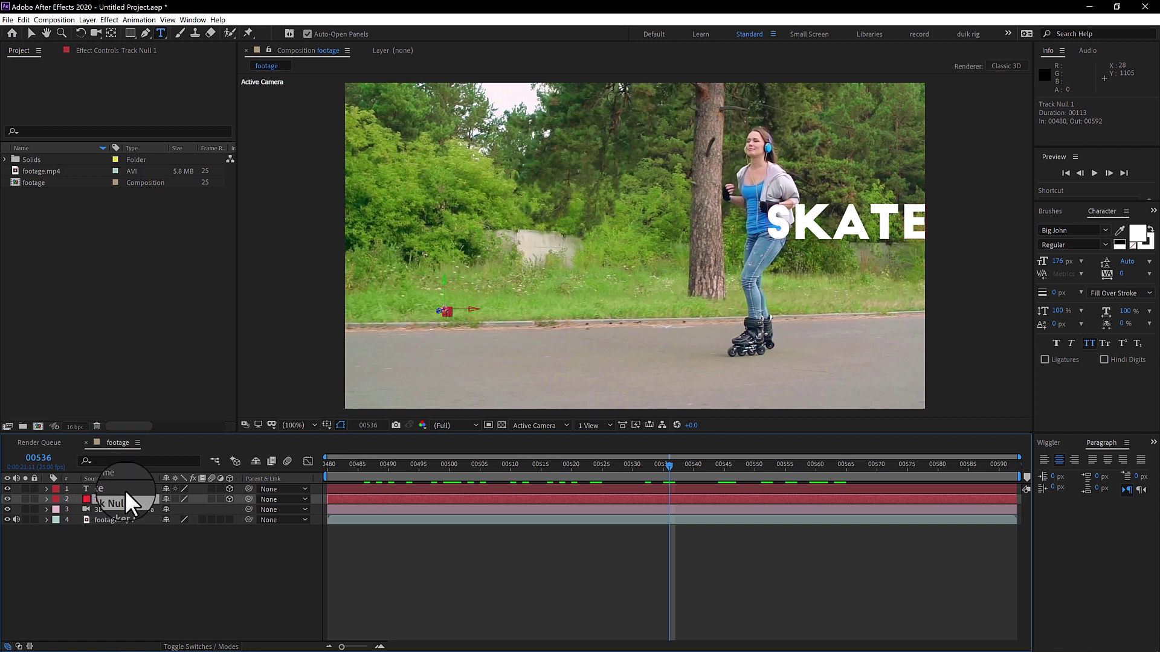
{"action": "key", "text": "p"}
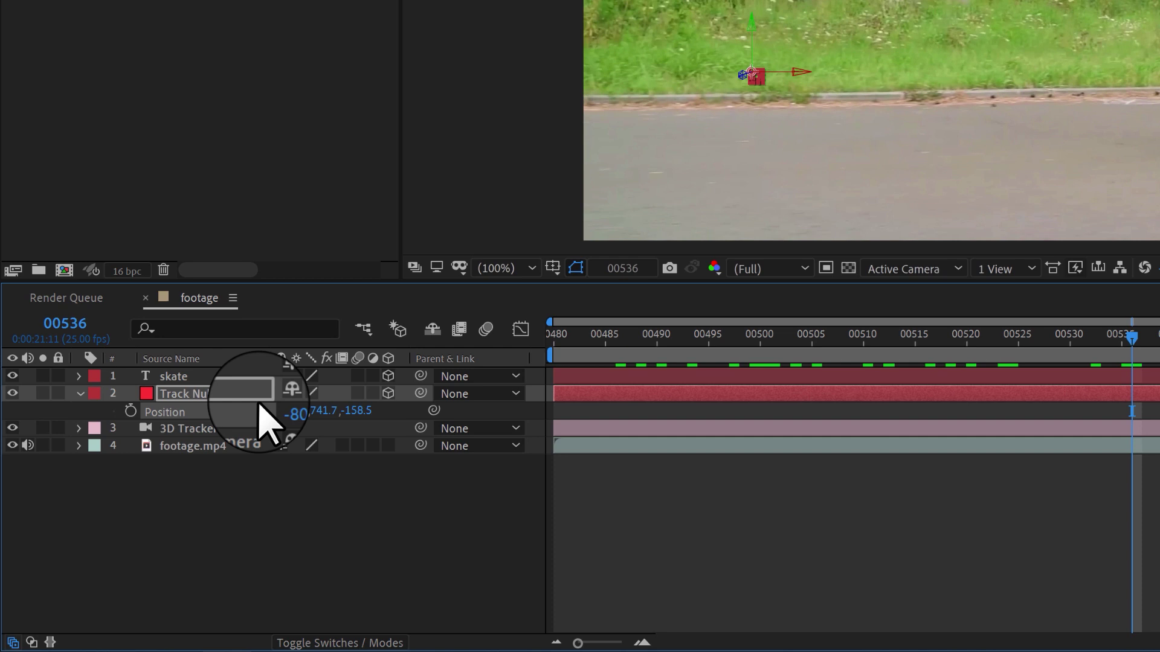
{"action": "left_click", "coordinate": [182, 377]}
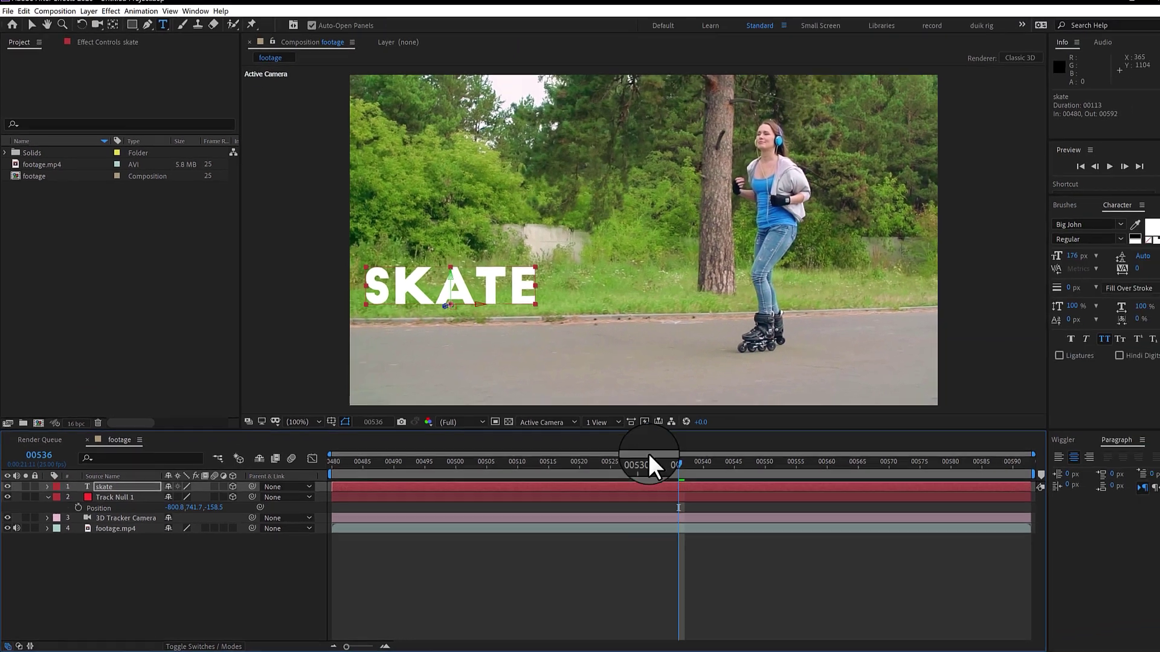
{"action": "left_click_drag", "start_coordinate": [649, 453], "coordinate": [760, 461]}
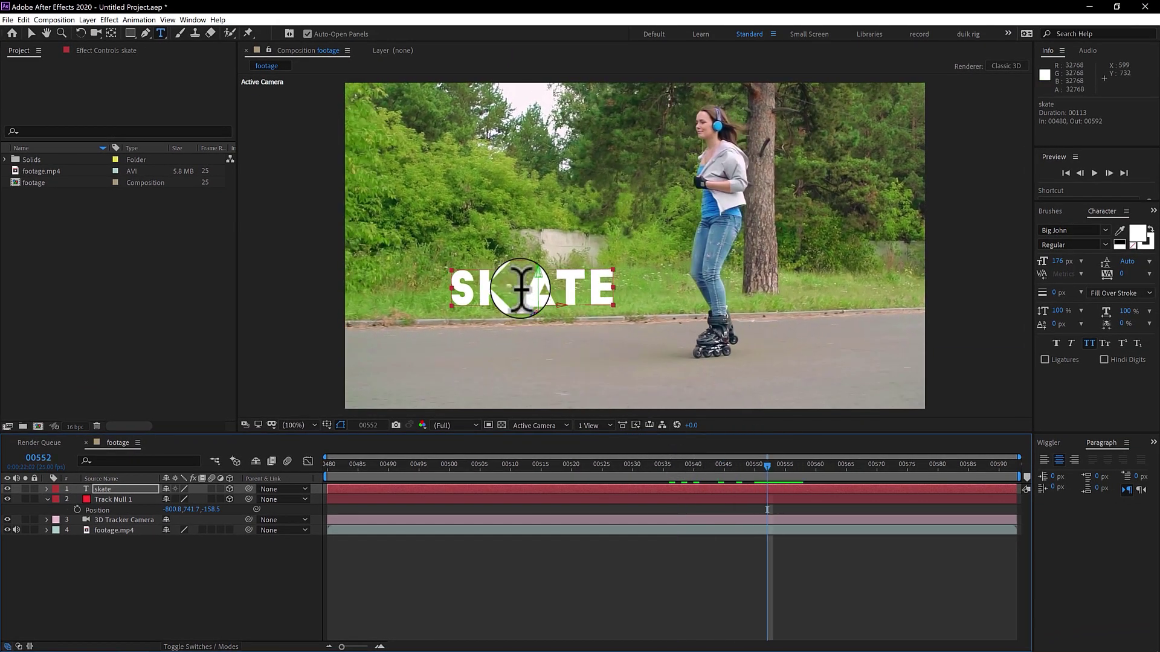
{"action": "key", "text": "v"}
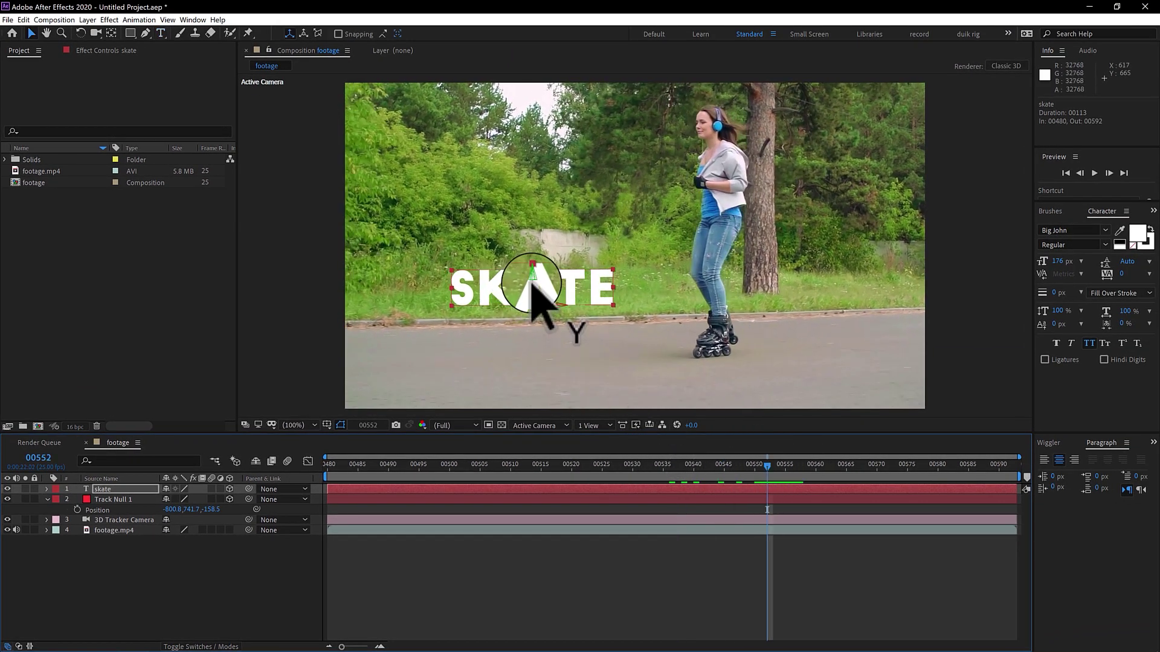
Step: Raise SKATE above the ground, rotate its Y orientation to about 354°, and scrub to check
{"action": "left_click_drag", "start_coordinate": [531, 289], "coordinate": [531, 202]}
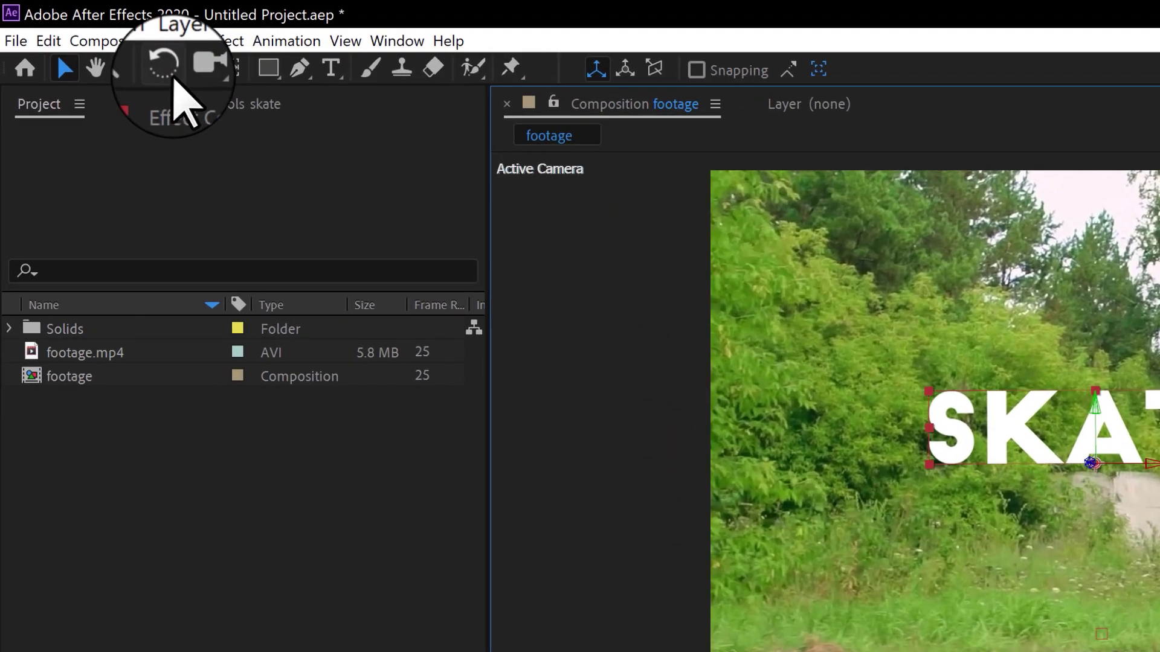
{"action": "left_click", "coordinate": [165, 67]}
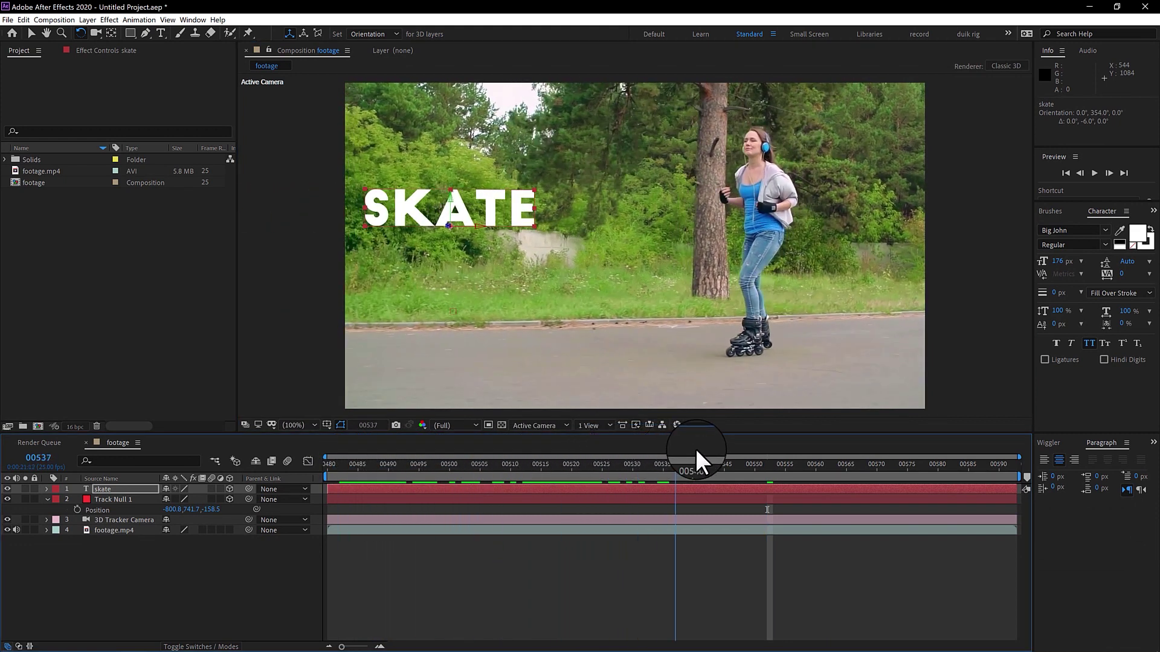
{"action": "mouse_move", "coordinate": [695, 449]}
{"action": "left_mouse_down"}
{"action": "mouse_move", "coordinate": [859, 429]}
{"action": "mouse_move", "coordinate": [929, 440]}
{"action": "mouse_move", "coordinate": [372, 474]}
{"action": "left_mouse_up"}
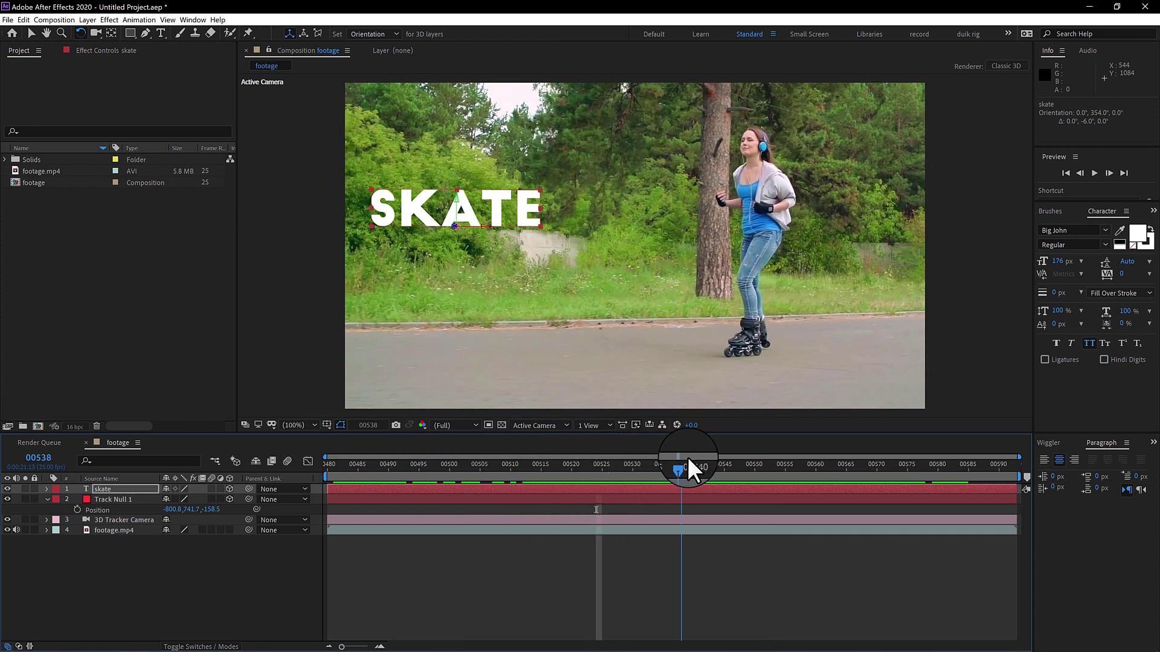
{"action": "left_click_drag", "start_coordinate": [687, 459], "coordinate": [816, 458]}
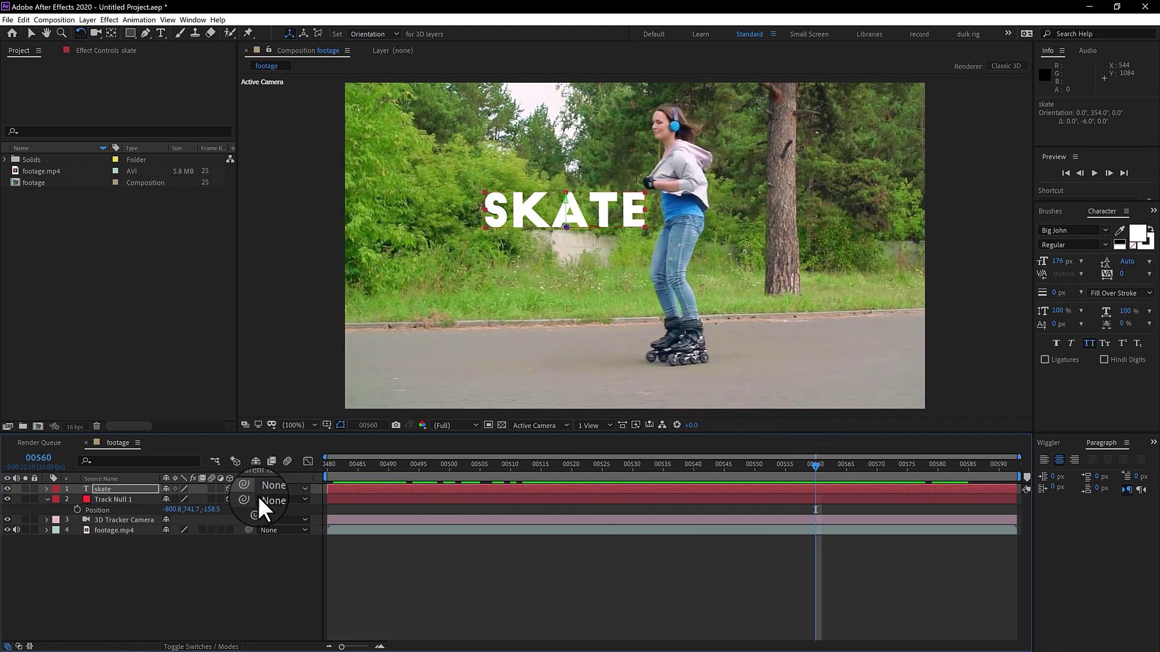
Step: Duplicate footage.mp4 and move the copy above the SKATE text layer
{"action": "left_click", "coordinate": [137, 584]}
{"action": "left_click", "coordinate": [116, 530]}
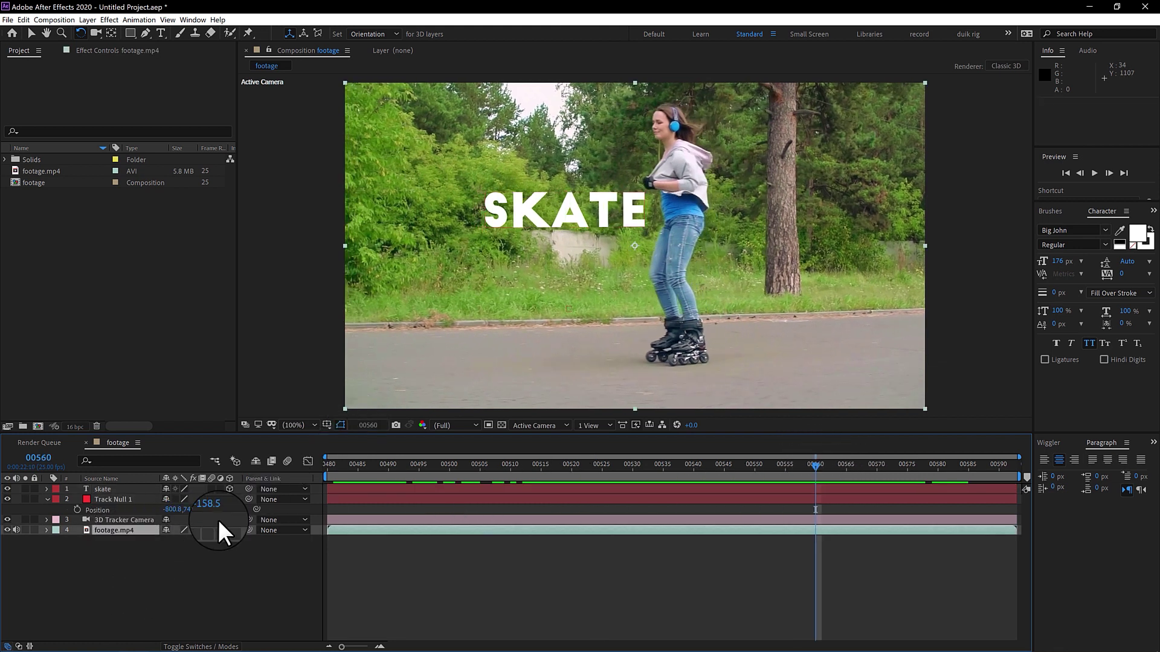
{"action": "key", "text": "ctrl+d"}
{"action": "left_click_drag", "start_coordinate": [112, 530], "coordinate": [119, 487]}
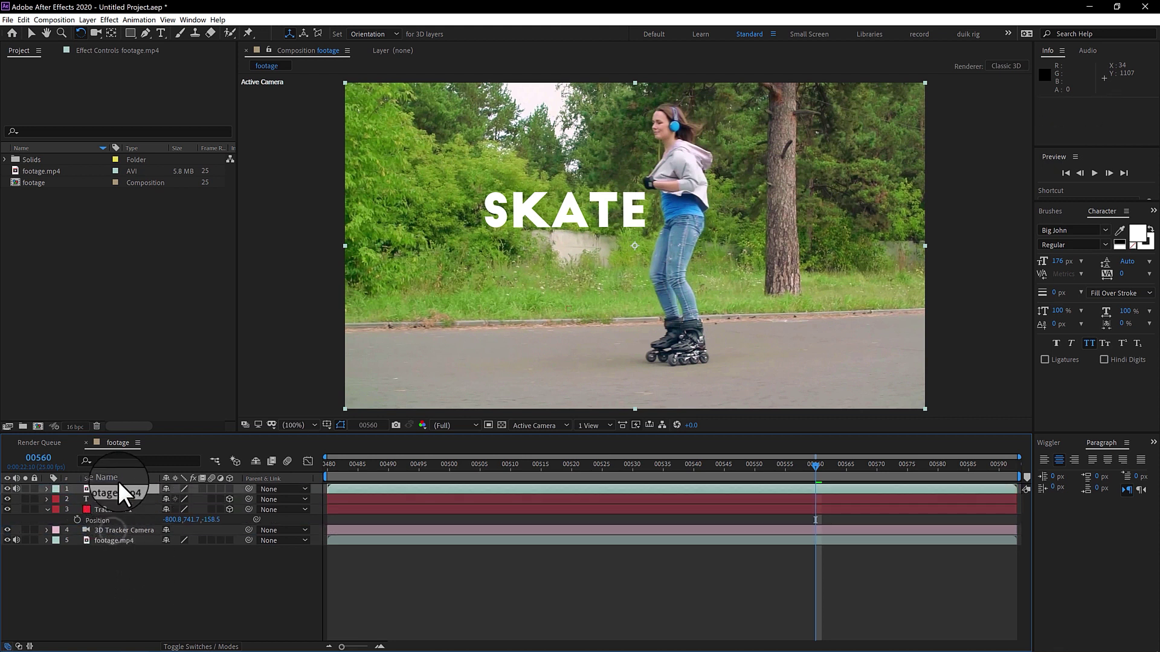
Step: Mask the skater's shoulder, leg and hip on the copy, then zoom to 200%
{"action": "left_click", "coordinate": [143, 32]}
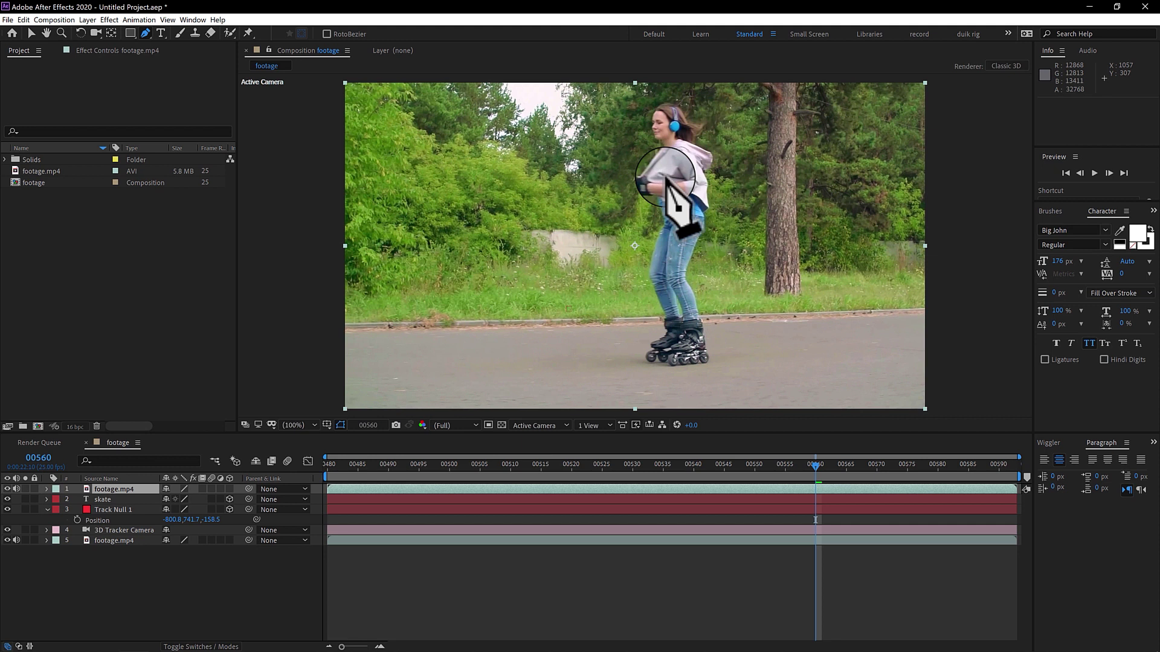
{"action": "left_click", "coordinate": [663, 157]}
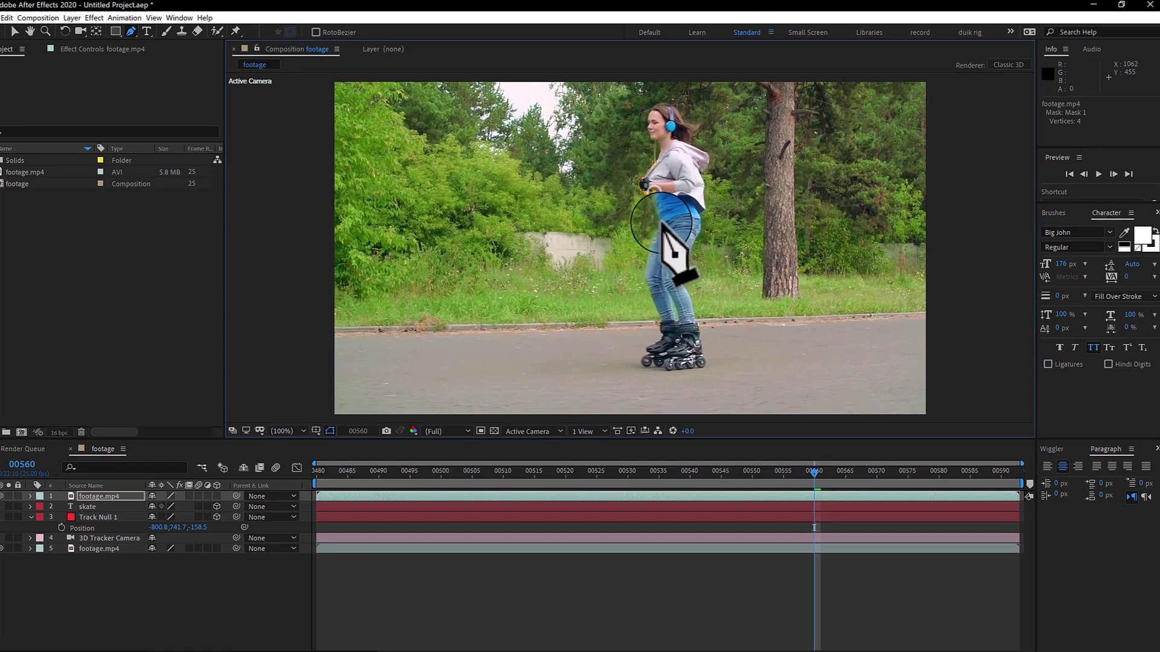
{"action": "left_click", "coordinate": [665, 222]}
{"action": "left_click", "coordinate": [655, 247]}
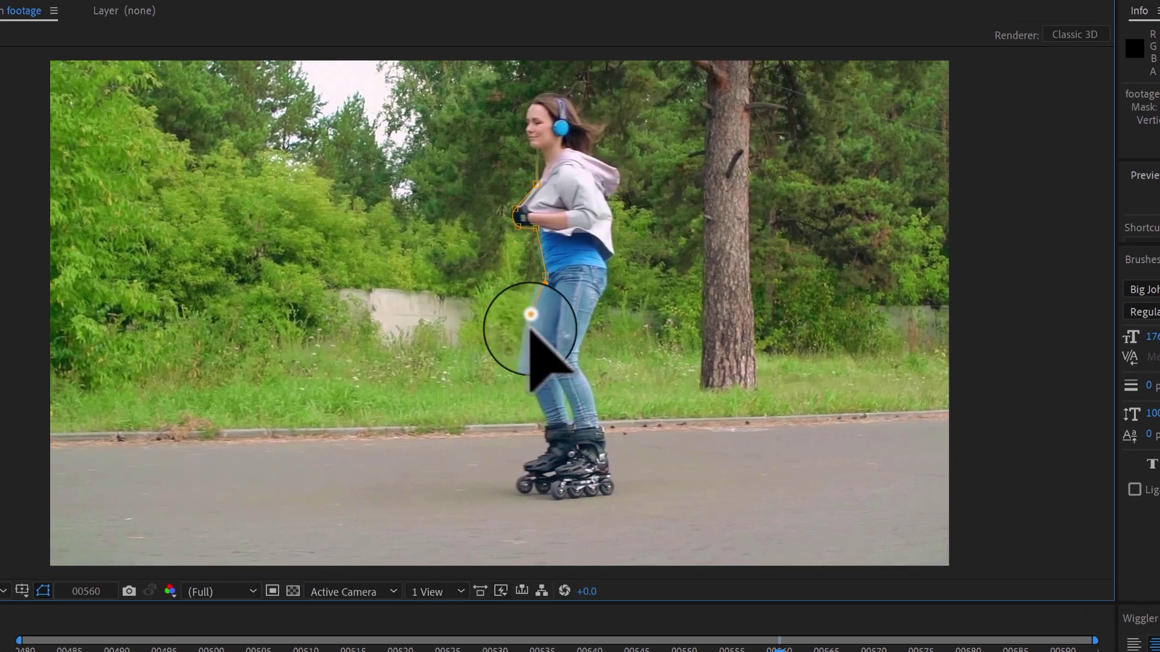
{"action": "left_click", "coordinate": [598, 297]}
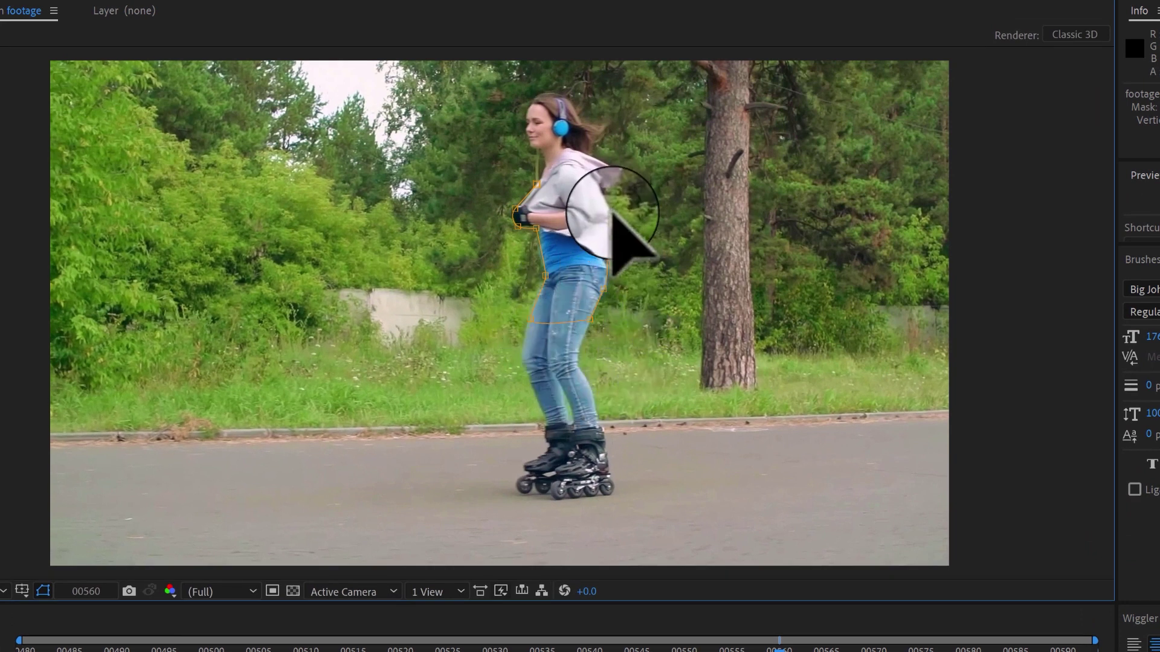
{"action": "left_click", "coordinate": [596, 182]}
{"action": "left_click_drag", "start_coordinate": [597, 180], "coordinate": [613, 218]}
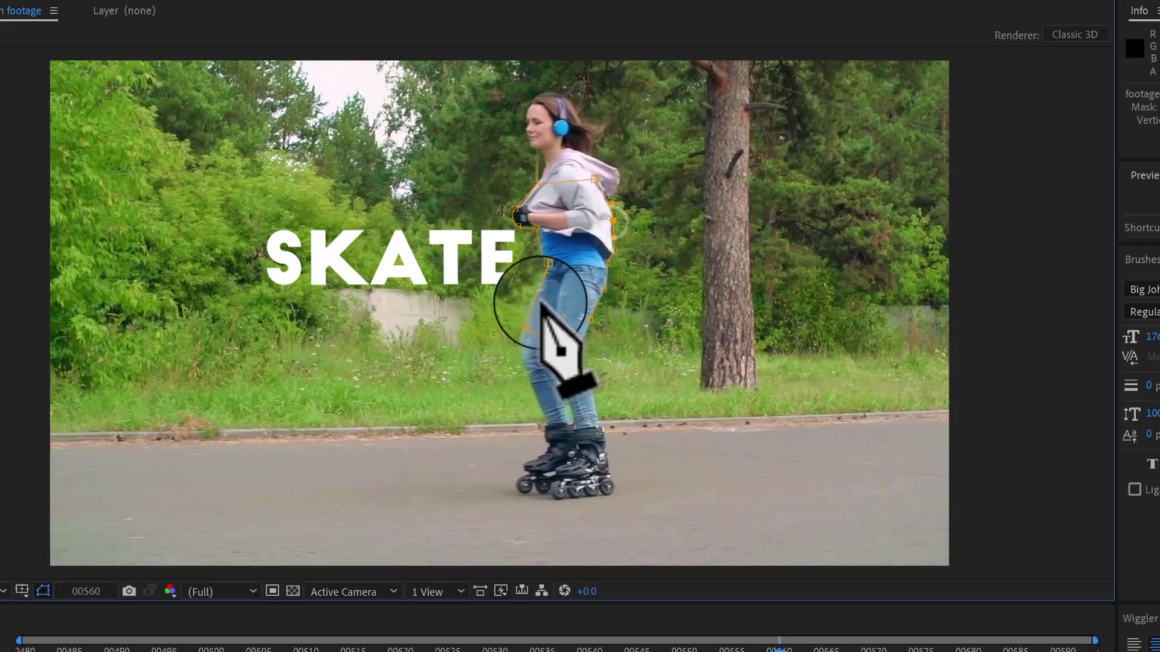
{"action": "left_click", "coordinate": [104, 475]}
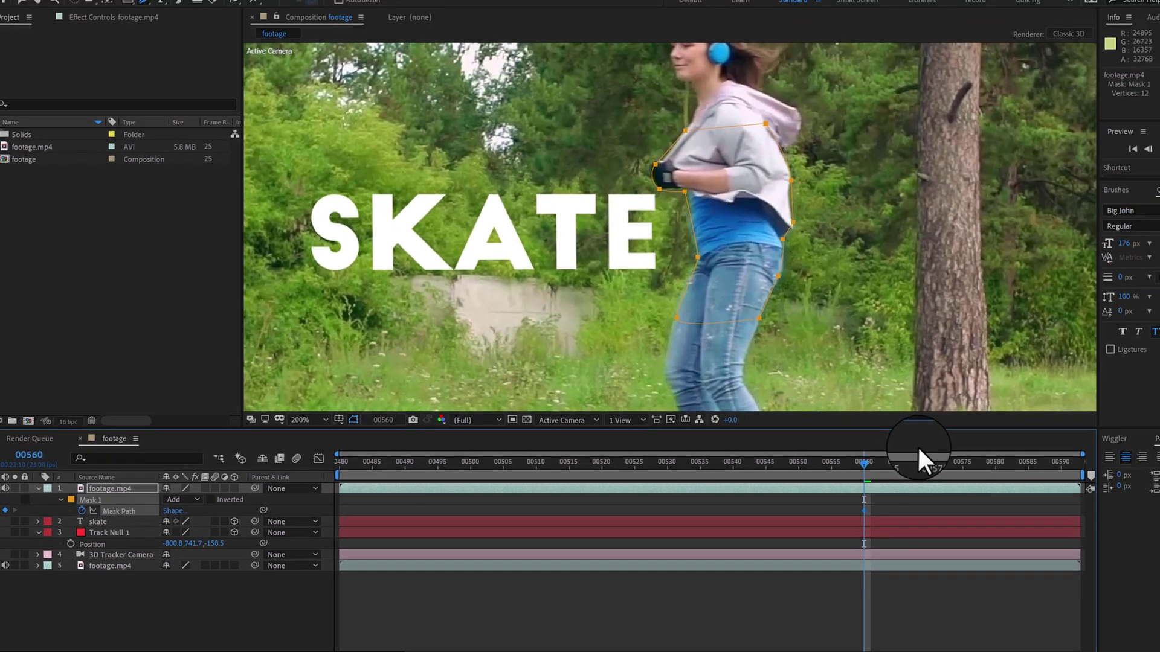
Step: Step ahead frame by frame, refitting Mask 1's vertices to the skater's hip and back
{"action": "key", "text": "Page_Down"}
{"action": "key", "text": "Page_Down"}
{"action": "key", "text": "Page_Down"}
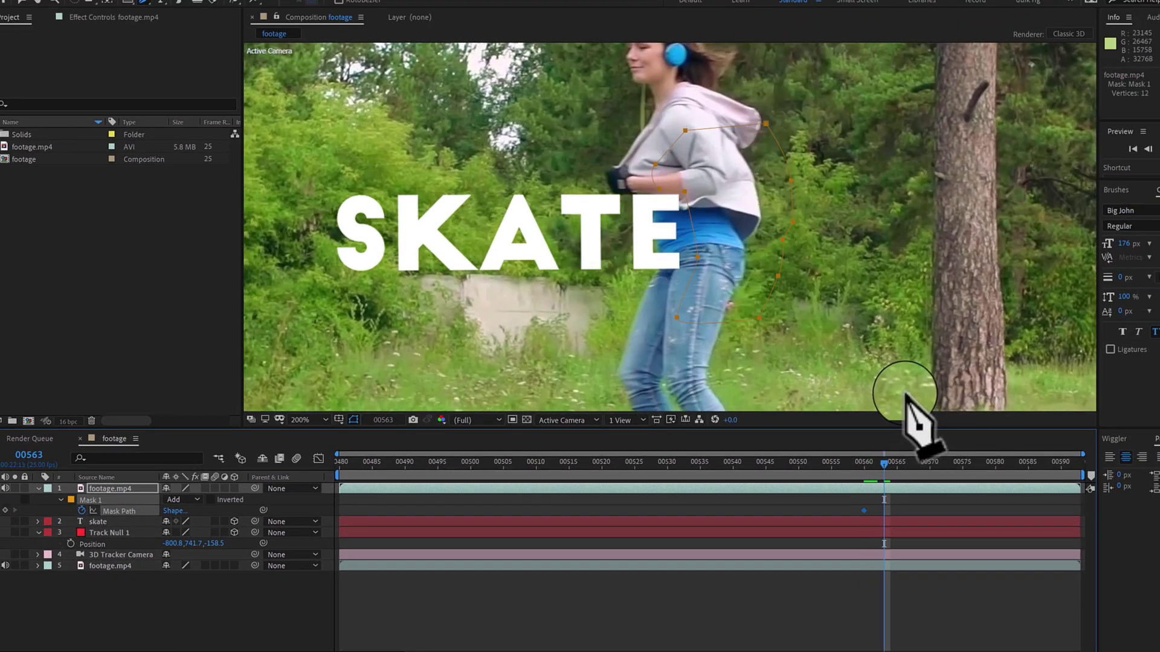
{"action": "key", "text": "Page_Down"}
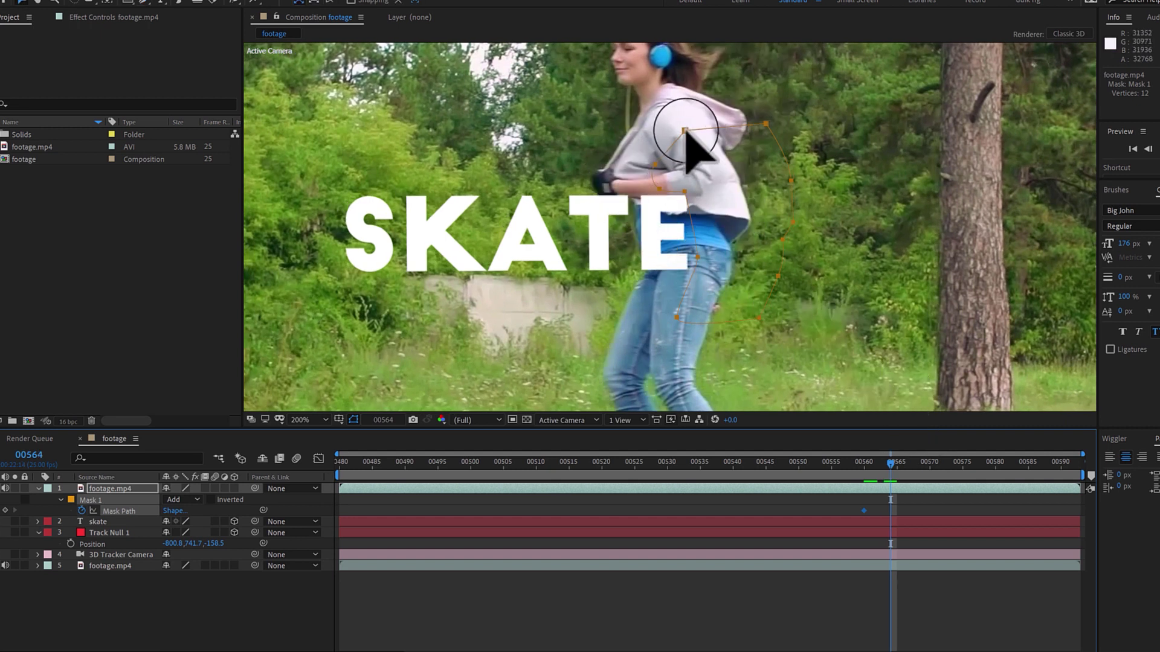
{"action": "left_click_drag", "start_coordinate": [694, 147], "coordinate": [623, 138]}
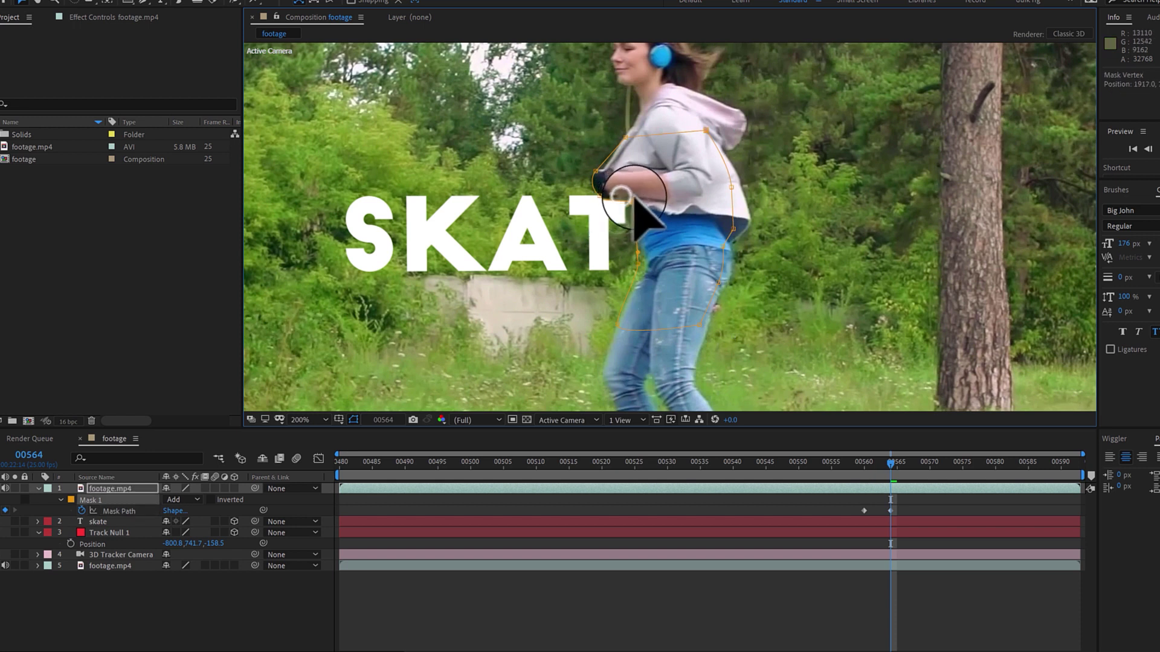
{"action": "left_click", "coordinate": [637, 264]}
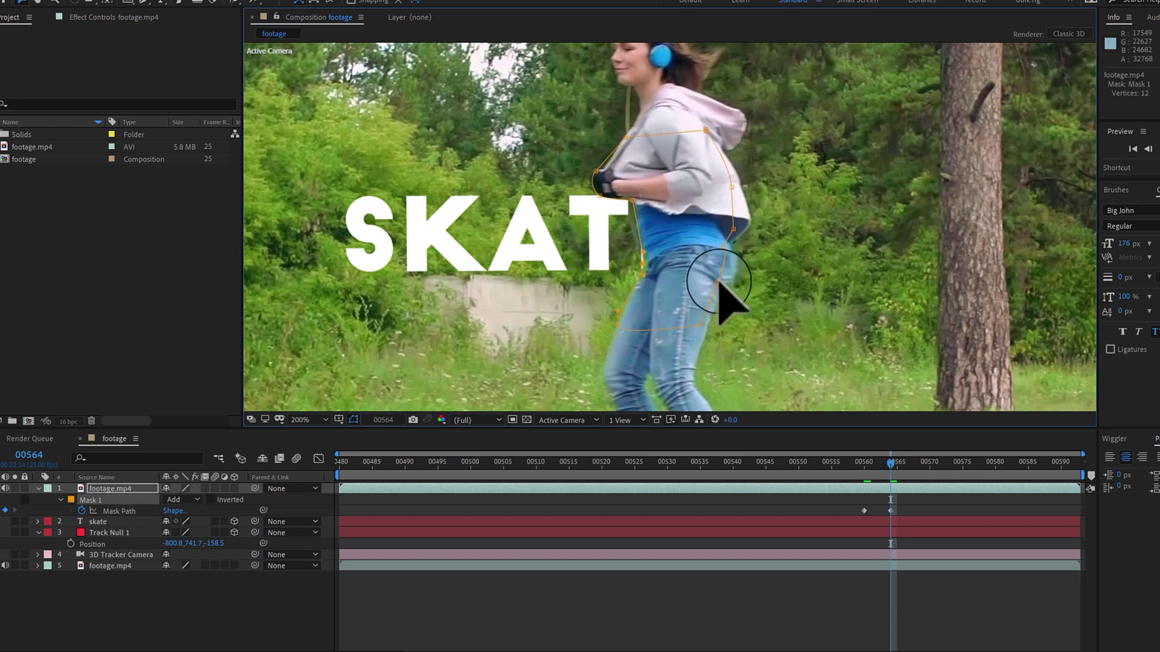
{"action": "left_click_drag", "start_coordinate": [719, 283], "coordinate": [732, 291]}
{"action": "left_click", "coordinate": [736, 229]}
{"action": "left_click_drag", "start_coordinate": [732, 230], "coordinate": [717, 248]}
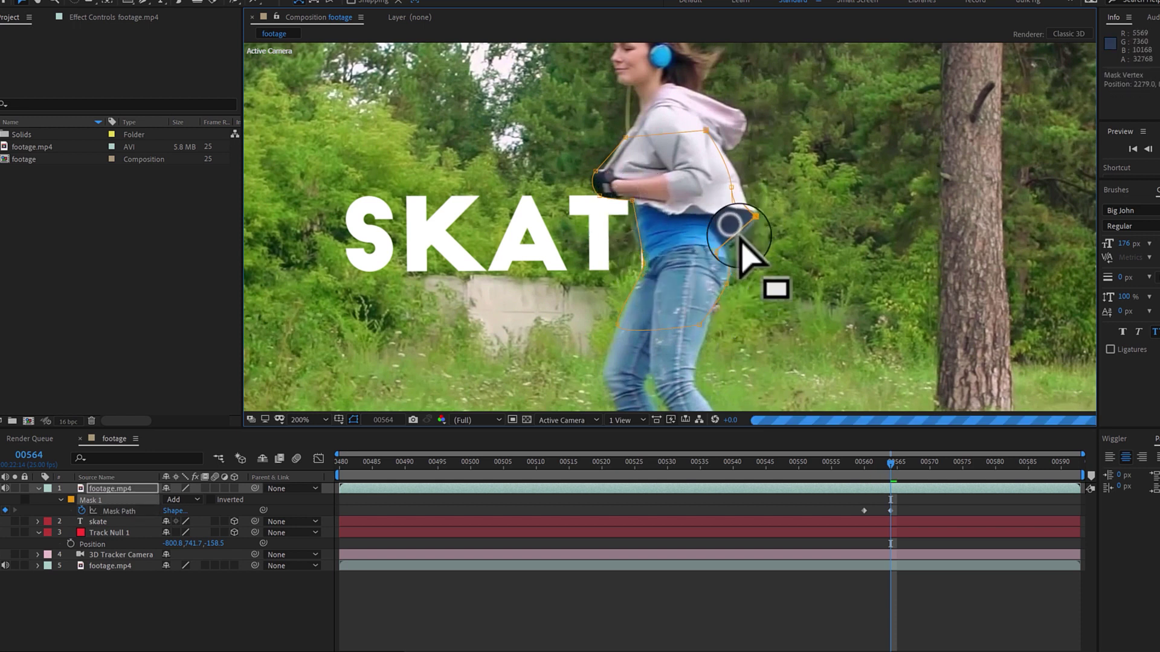
{"action": "left_click_drag", "start_coordinate": [731, 186], "coordinate": [725, 186]}
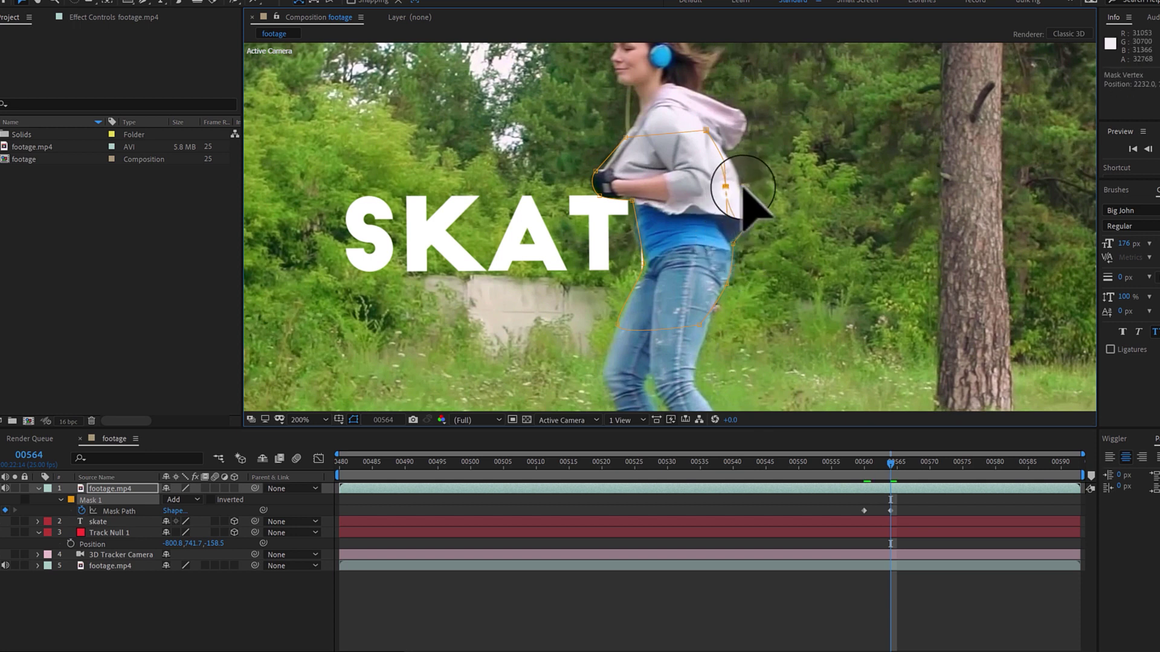
{"action": "key", "text": "Page_Down"}
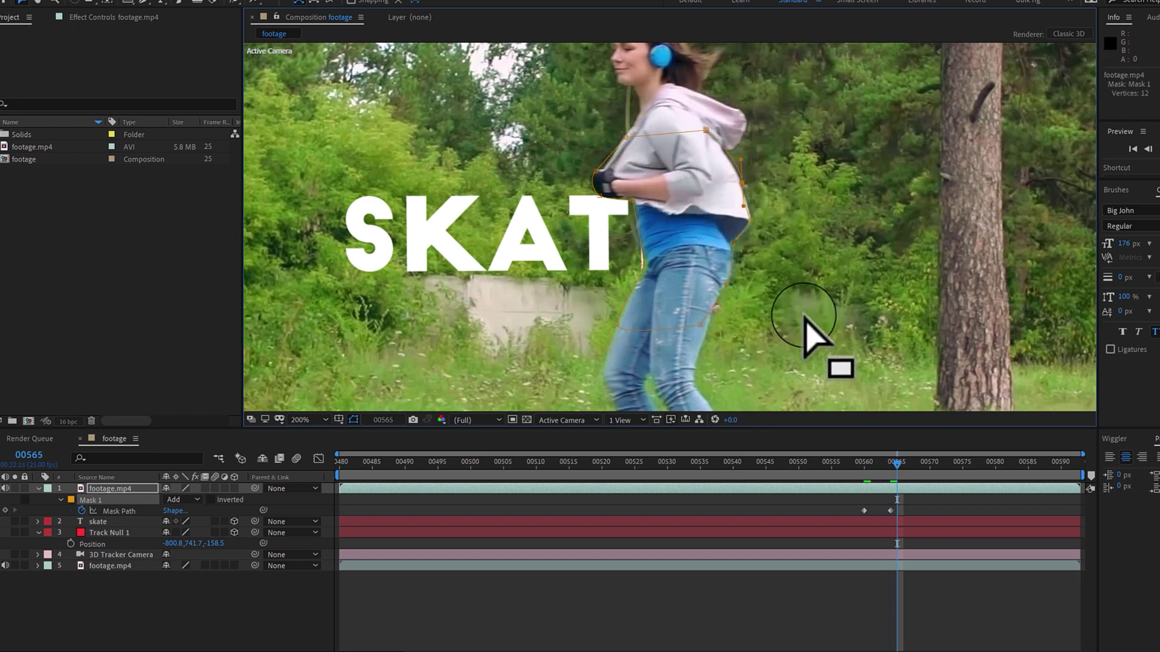
Step: Set Mask Feather to 5 px and scrub back to frame 00554 to check the matte
{"action": "key", "text": "Page_Down"}
{"action": "key", "text": "Page_Down"}
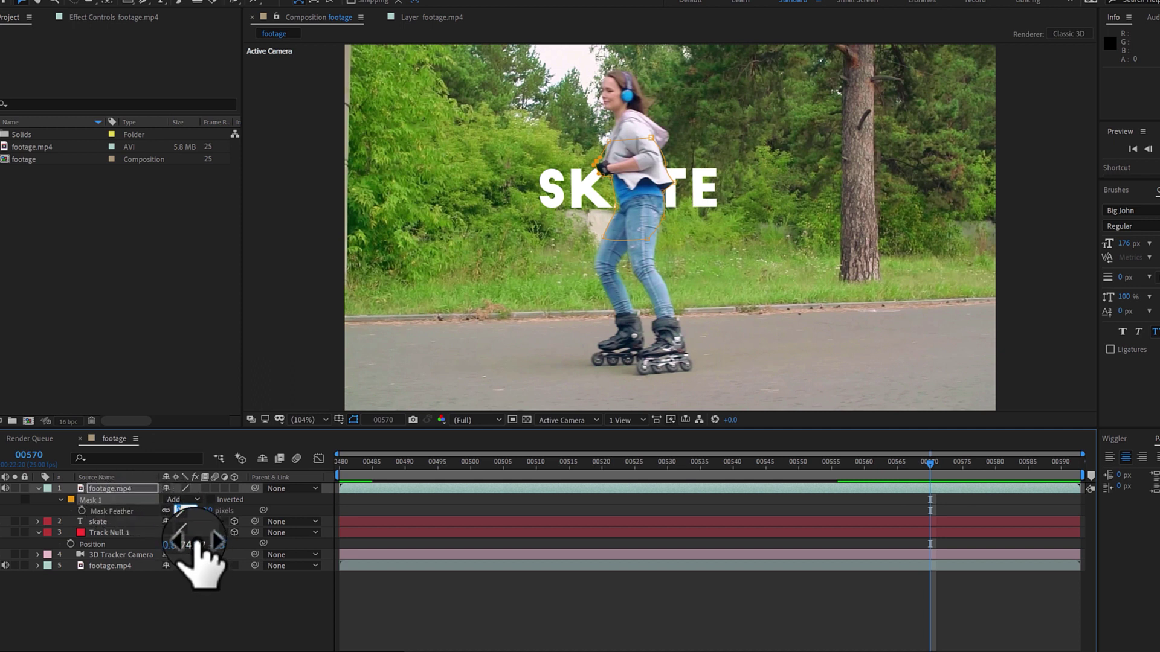
{"action": "left_click_drag", "start_coordinate": [194, 542], "coordinate": [202, 536]}
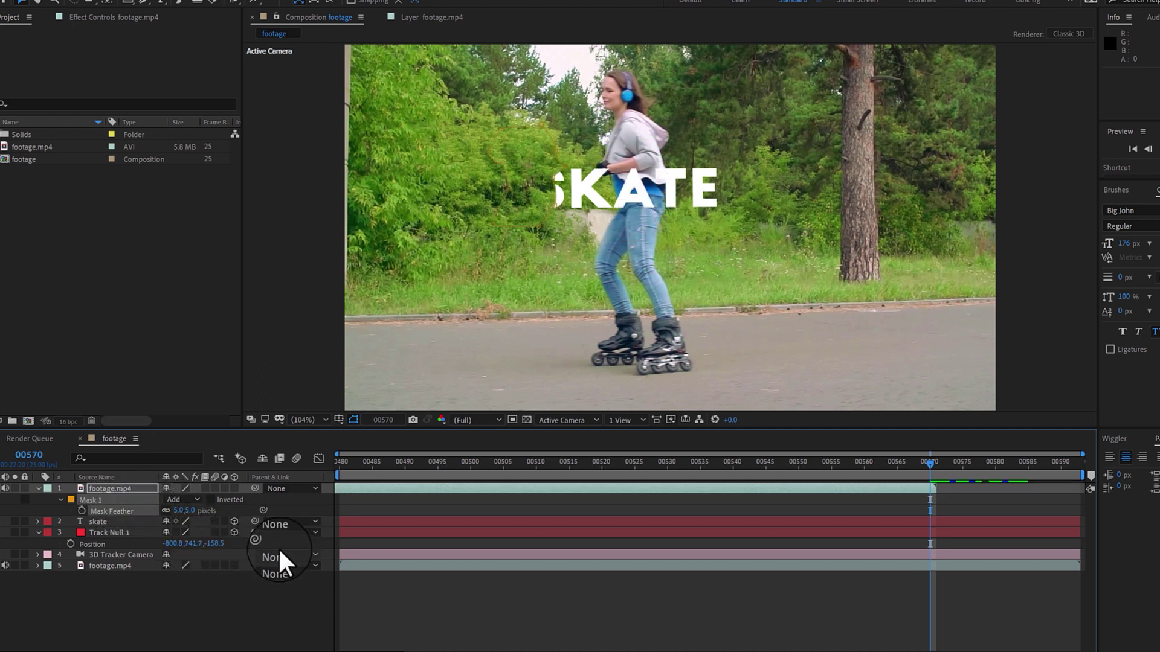
{"action": "left_click_drag", "start_coordinate": [922, 462], "coordinate": [864, 468]}
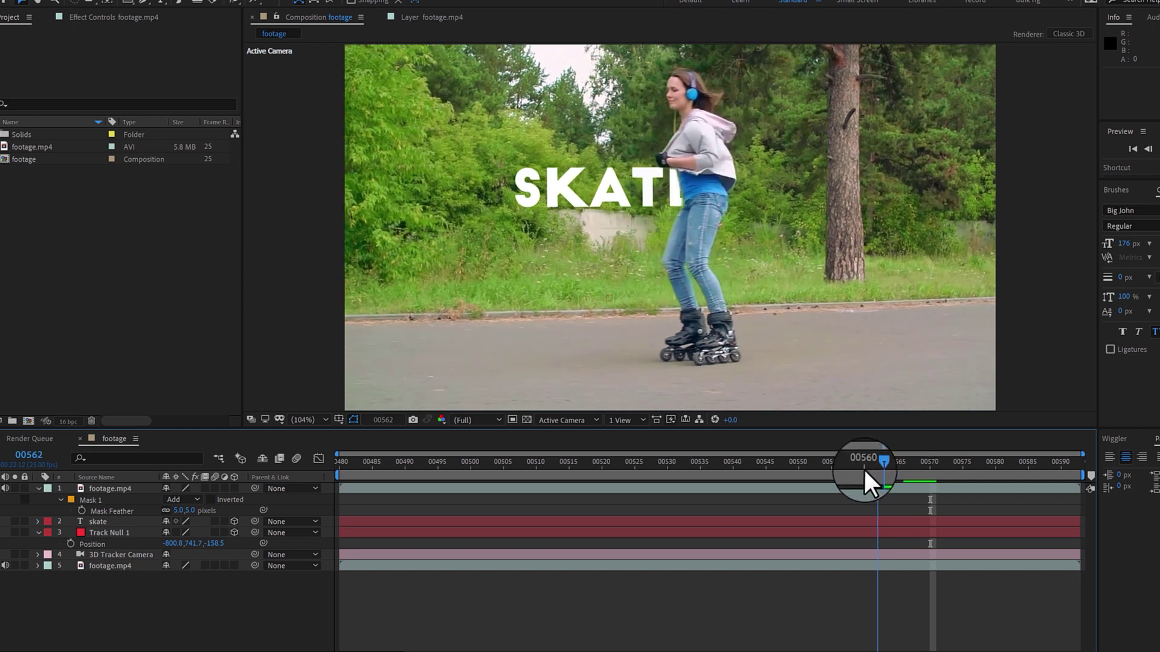
{"action": "left_click_drag", "start_coordinate": [864, 468], "coordinate": [826, 468]}
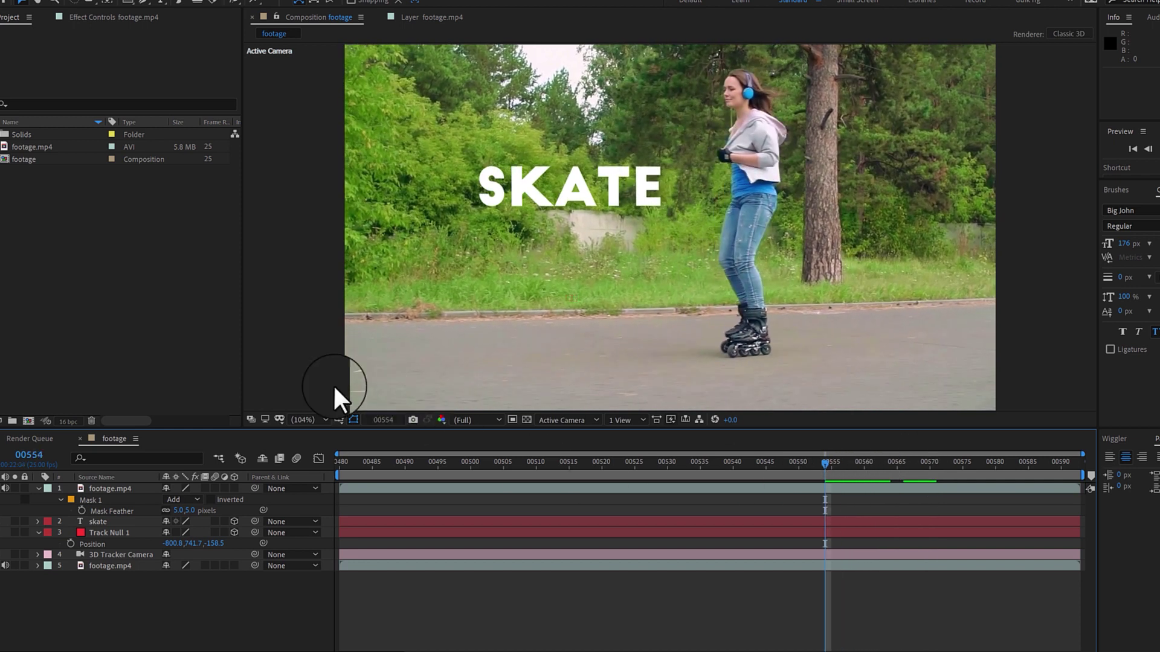
Step: Collapse the footage layer's mask properties and the Track Null 1 properties
{"action": "left_click", "coordinate": [39, 488]}
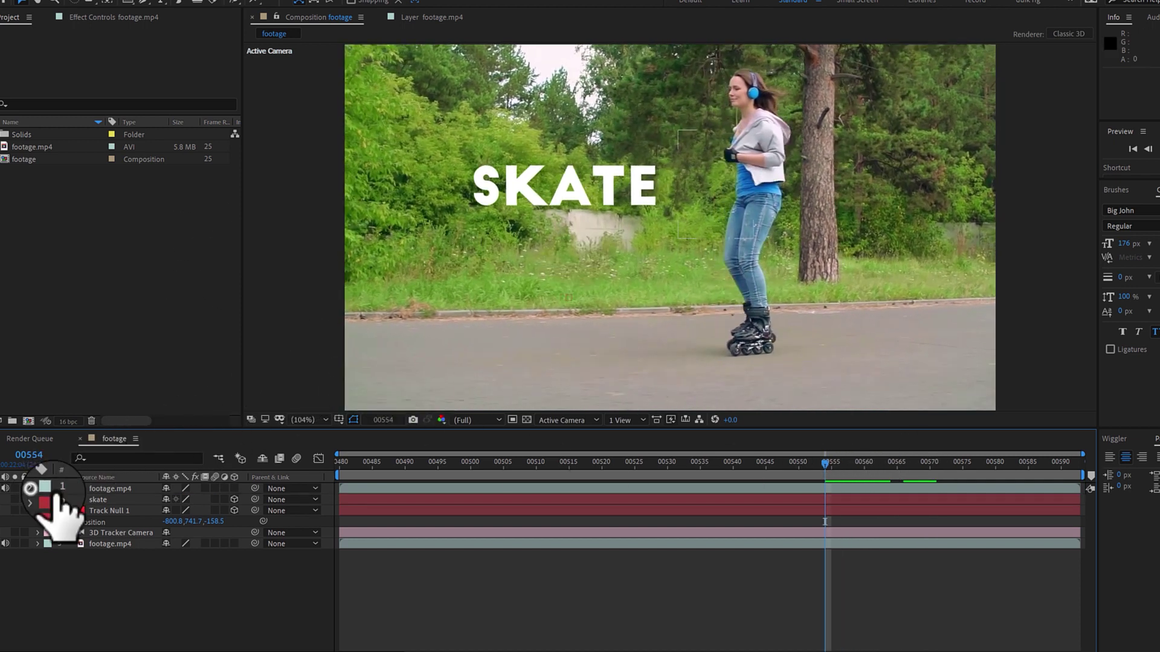
{"action": "left_click", "coordinate": [40, 509]}
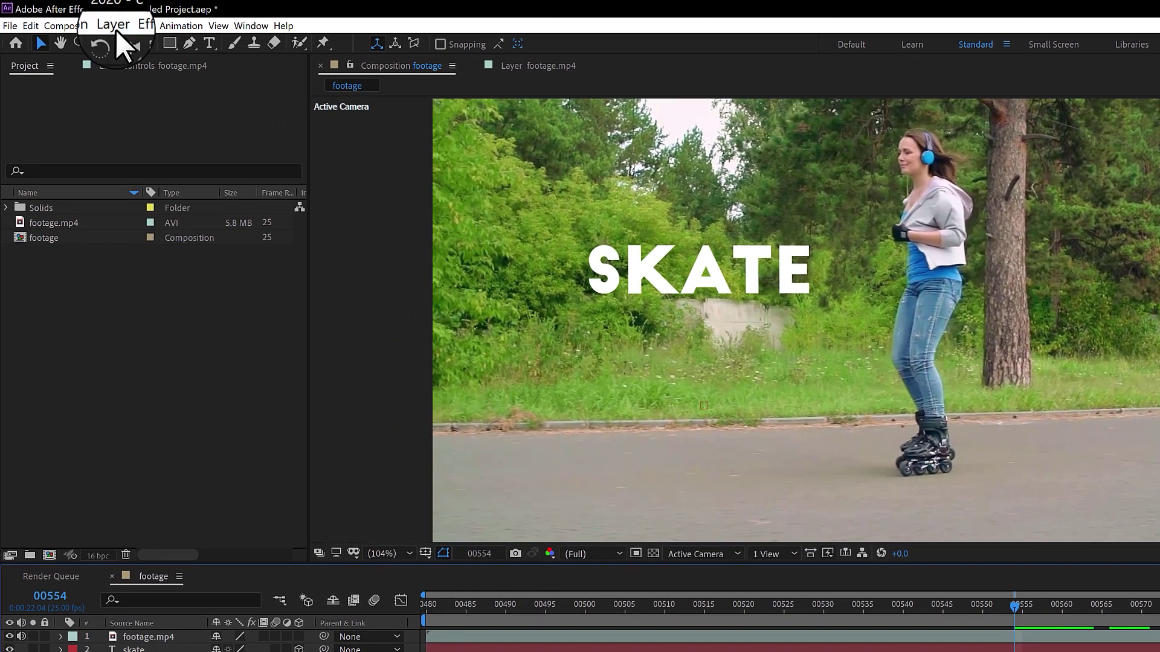
{"action": "left_click", "coordinate": [114, 26]}
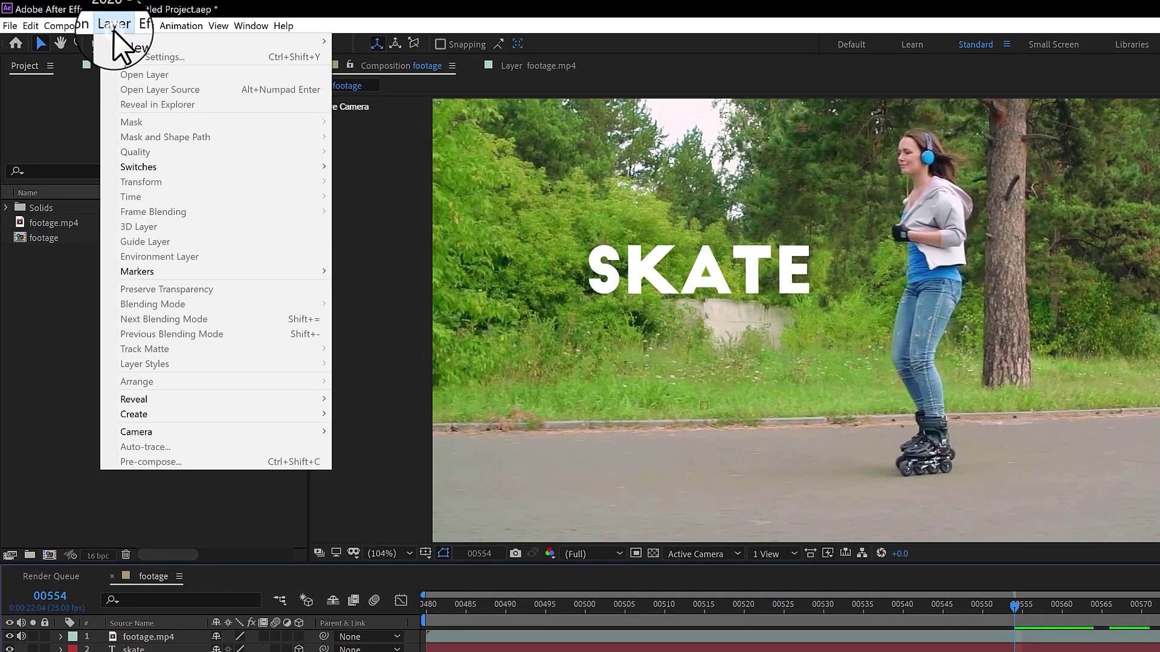
{"action": "mouse_move", "coordinate": [146, 41]}
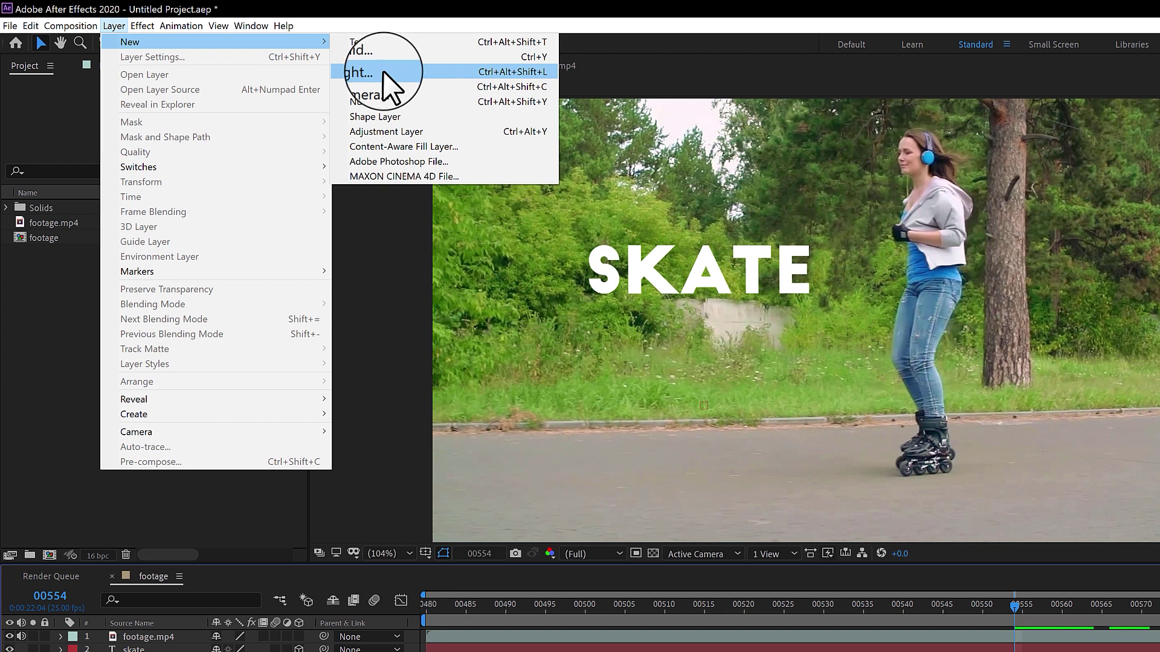
Step: Create a Point-type light layer, Point Light 1, with a cream colour
{"action": "left_click", "coordinate": [383, 69]}
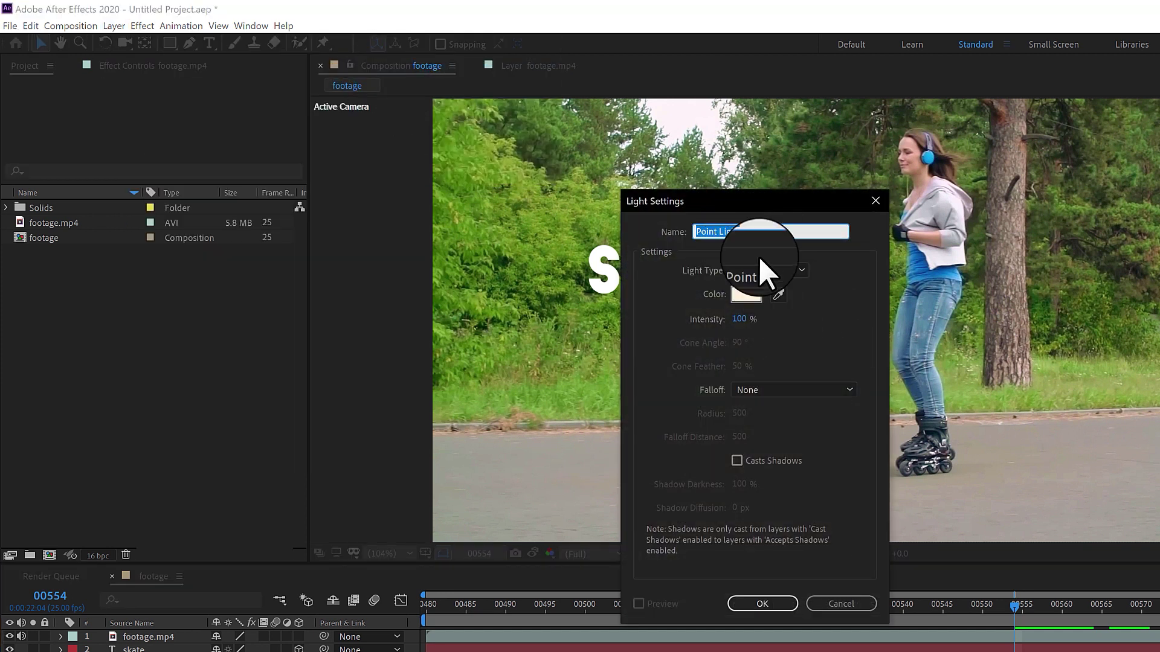
{"action": "left_click", "coordinate": [745, 295]}
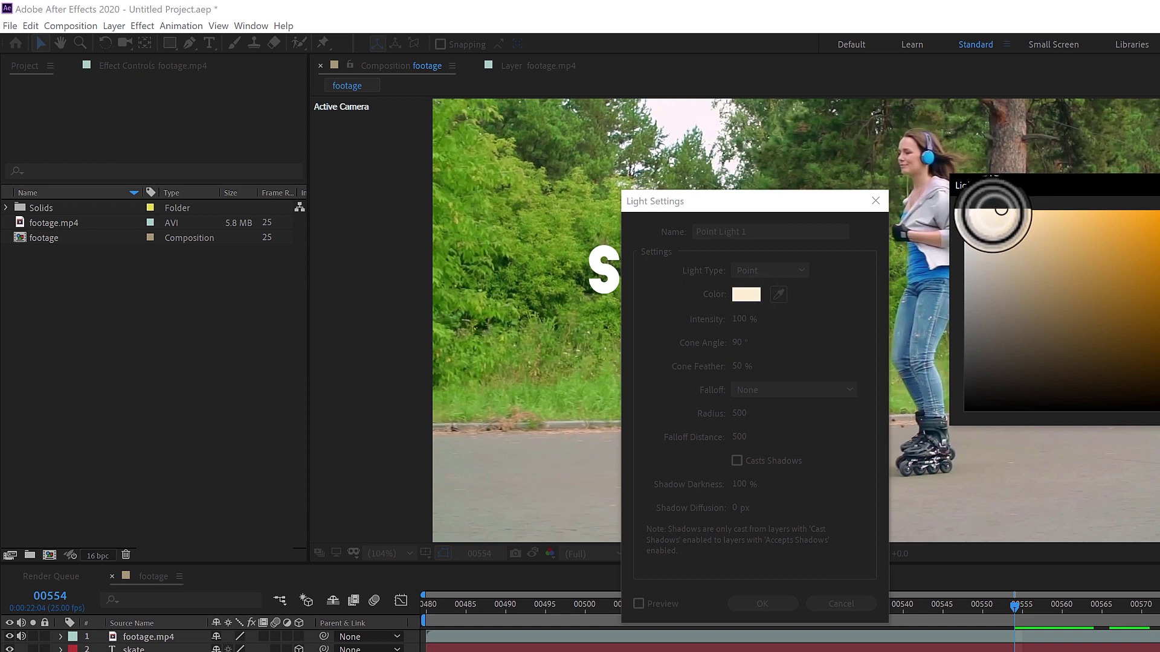
{"action": "key", "text": "Return"}
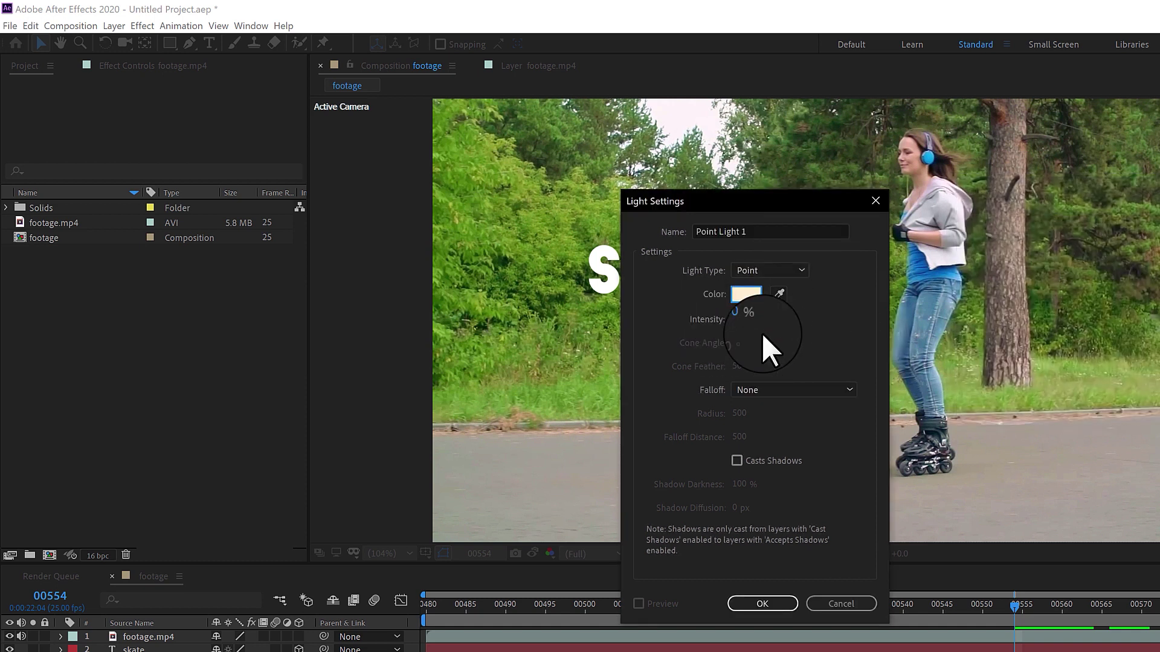
{"action": "key", "text": "Return"}
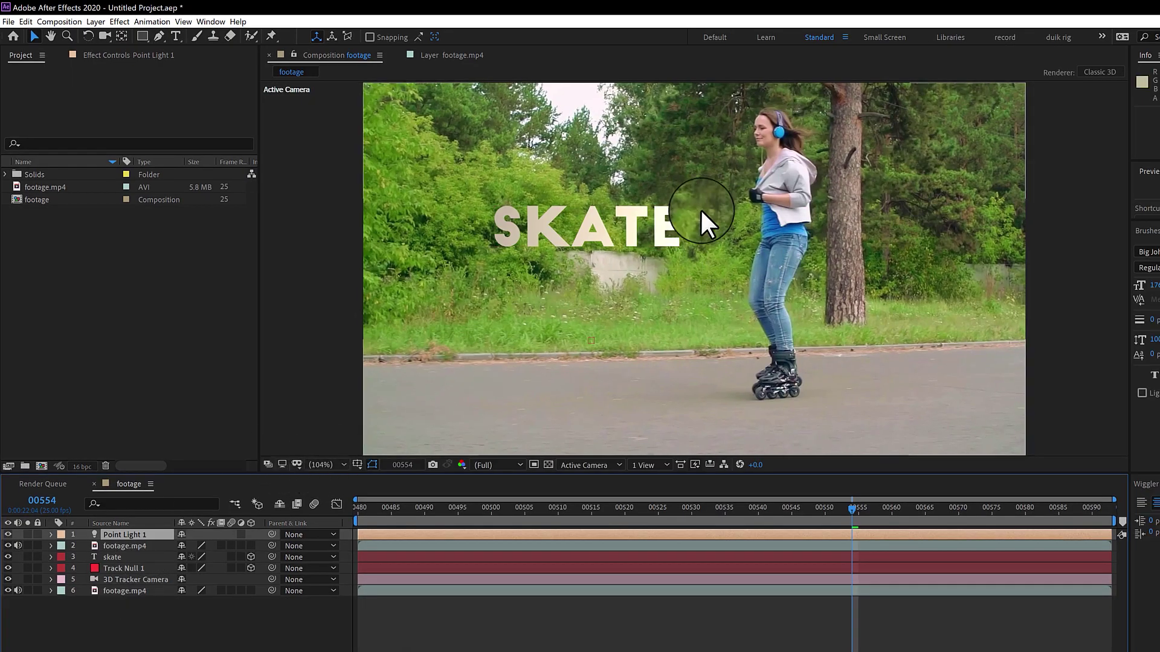
Step: At 25% viewer zoom, move the point light up and to the left
{"action": "left_click", "coordinate": [334, 464]}
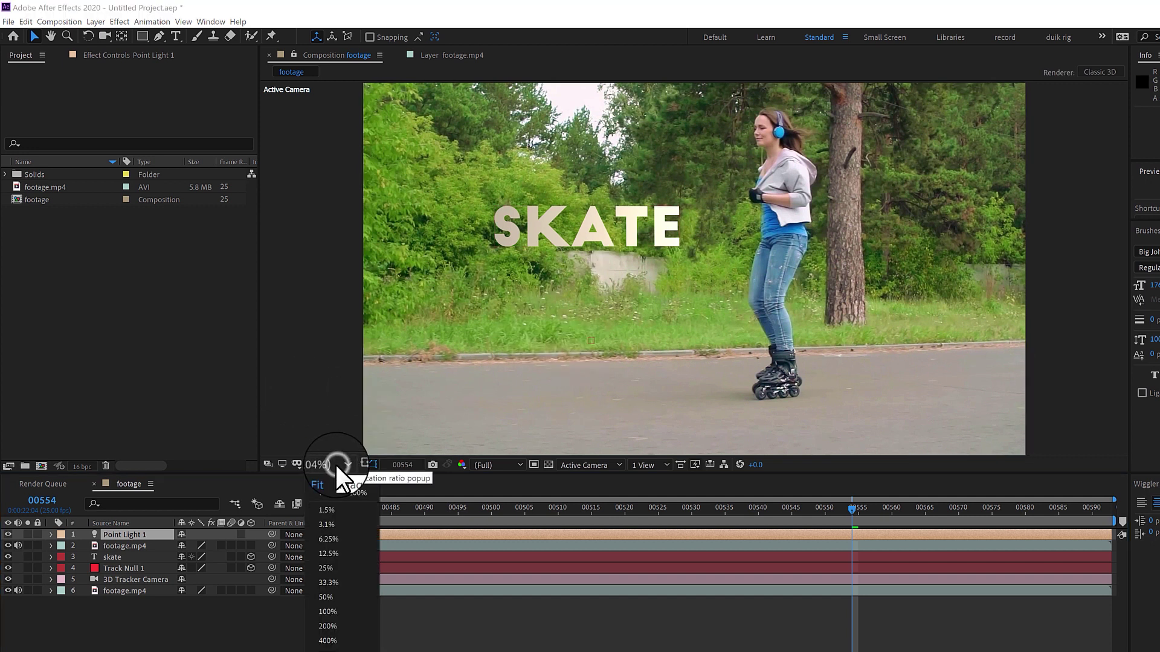
{"action": "left_click", "coordinate": [342, 567]}
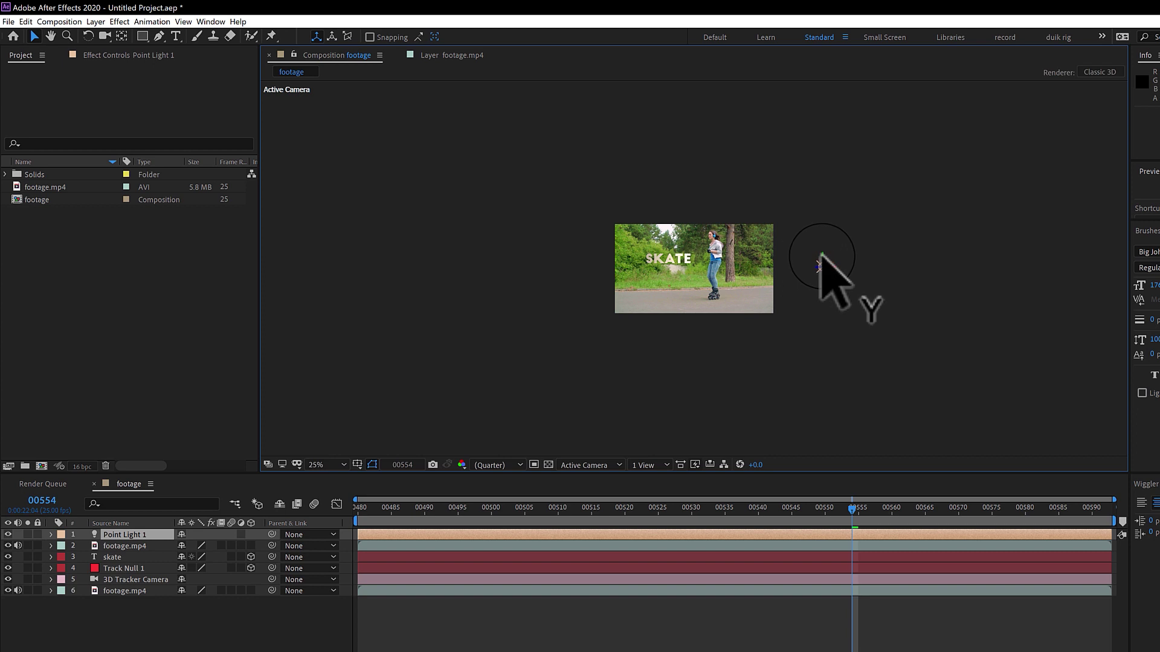
{"action": "left_click_drag", "start_coordinate": [821, 256], "coordinate": [822, 137]}
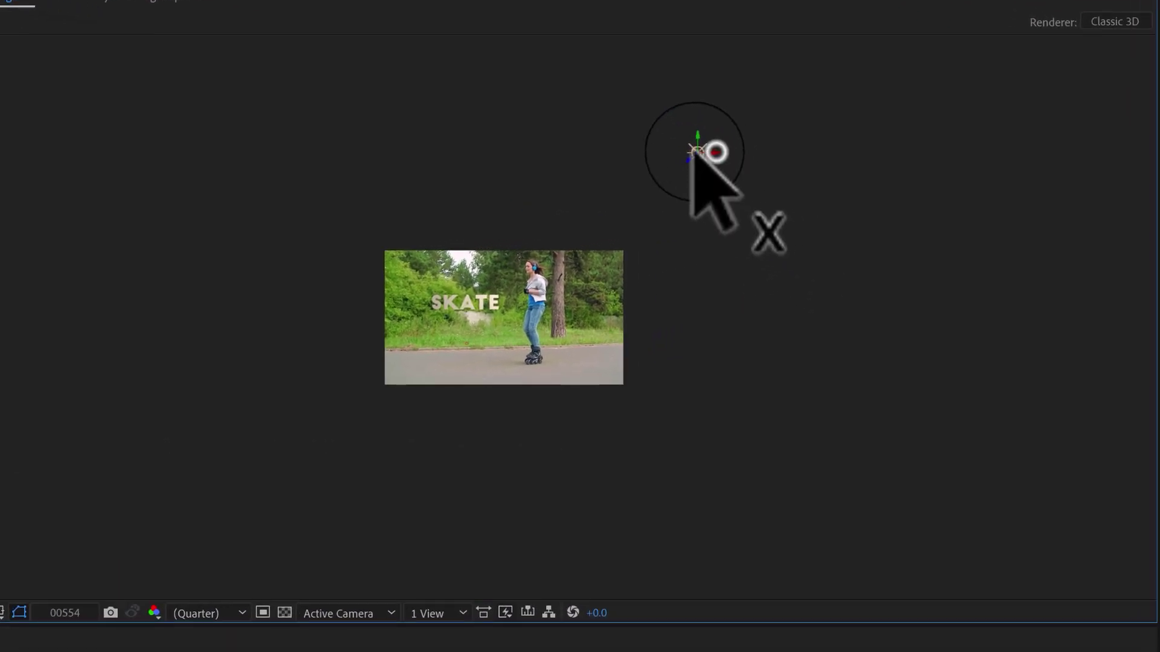
{"action": "left_click_drag", "start_coordinate": [695, 148], "coordinate": [614, 156]}
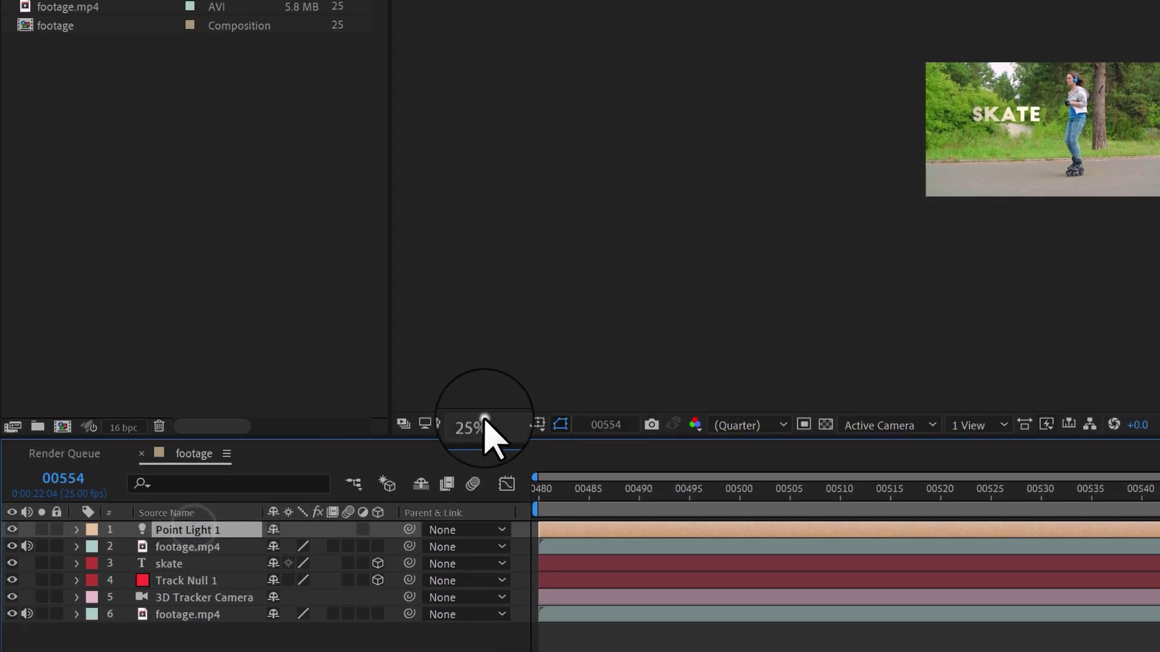
Step: Return to 100% view, set light Intensity to 300%, and review at frame 00537
{"action": "left_click", "coordinate": [485, 425]}
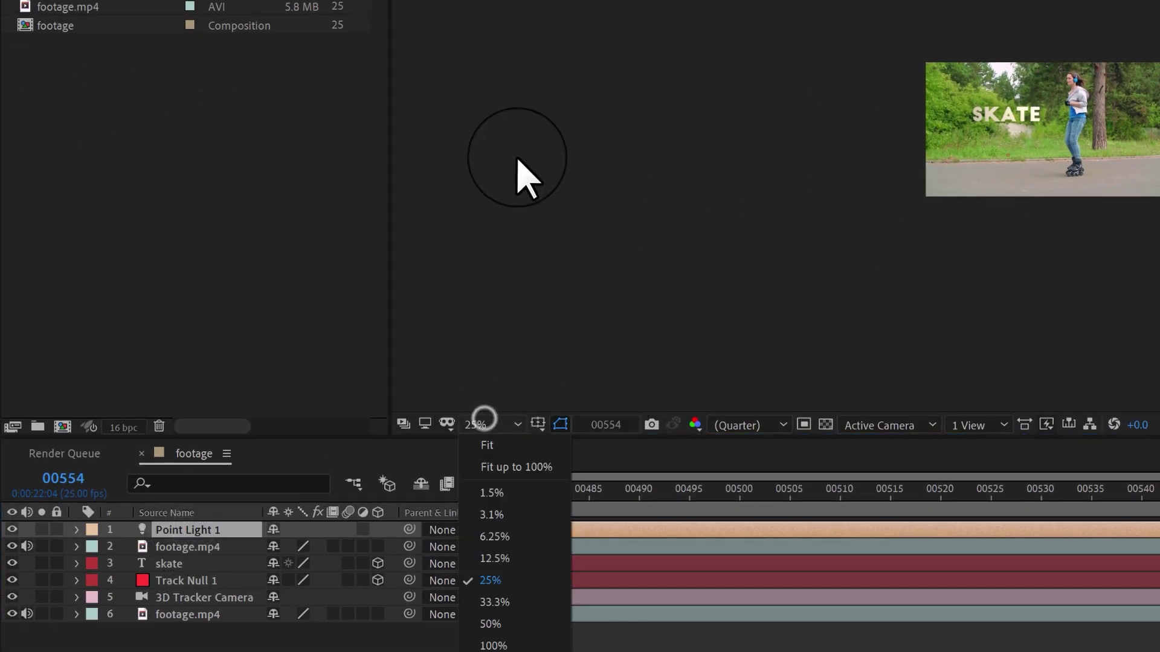
{"action": "left_click", "coordinate": [526, 467]}
{"action": "key", "text": "t"}
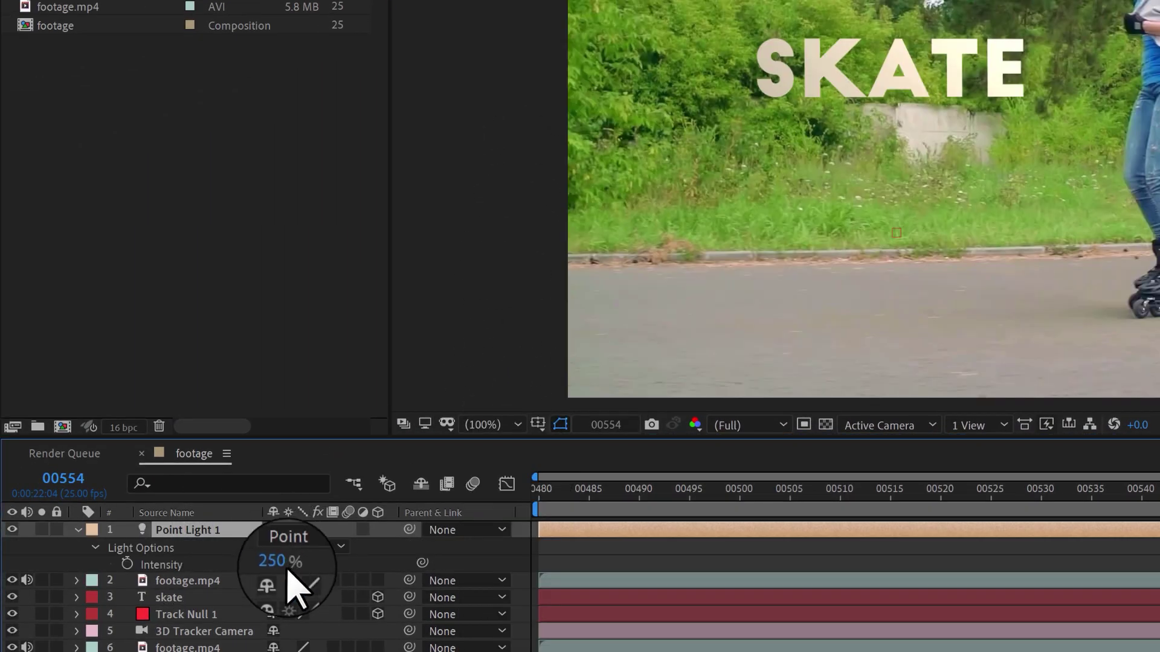
{"action": "left_click_drag", "start_coordinate": [277, 565], "coordinate": [406, 453]}
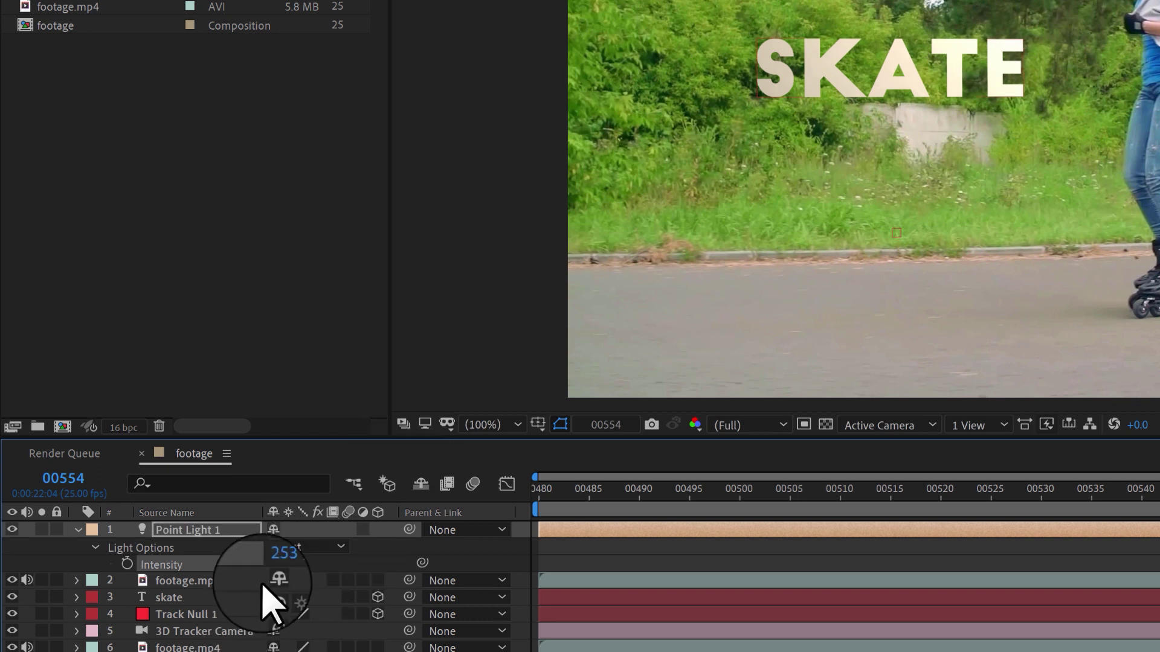
{"action": "left_click", "coordinate": [280, 562]}
{"action": "type", "text": "300"}
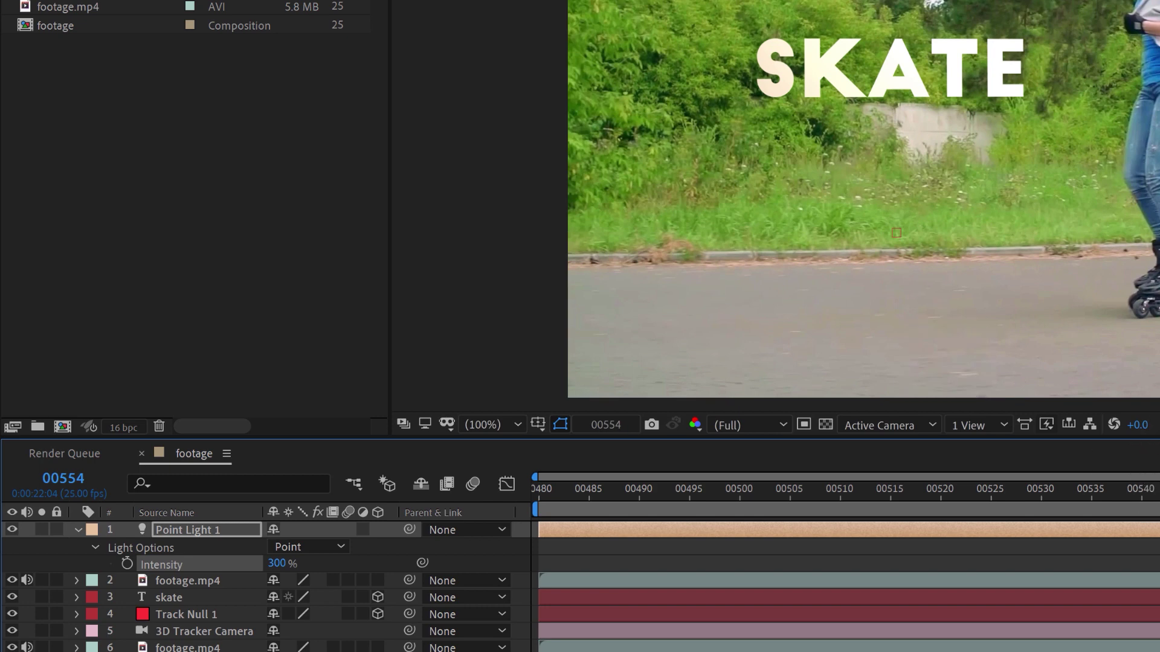
{"action": "key", "text": "Page_Up"}
{"action": "key", "text": "Page_Up"}
{"action": "key", "text": "Page_Up"}
{"action": "left_click", "coordinate": [1111, 489]}
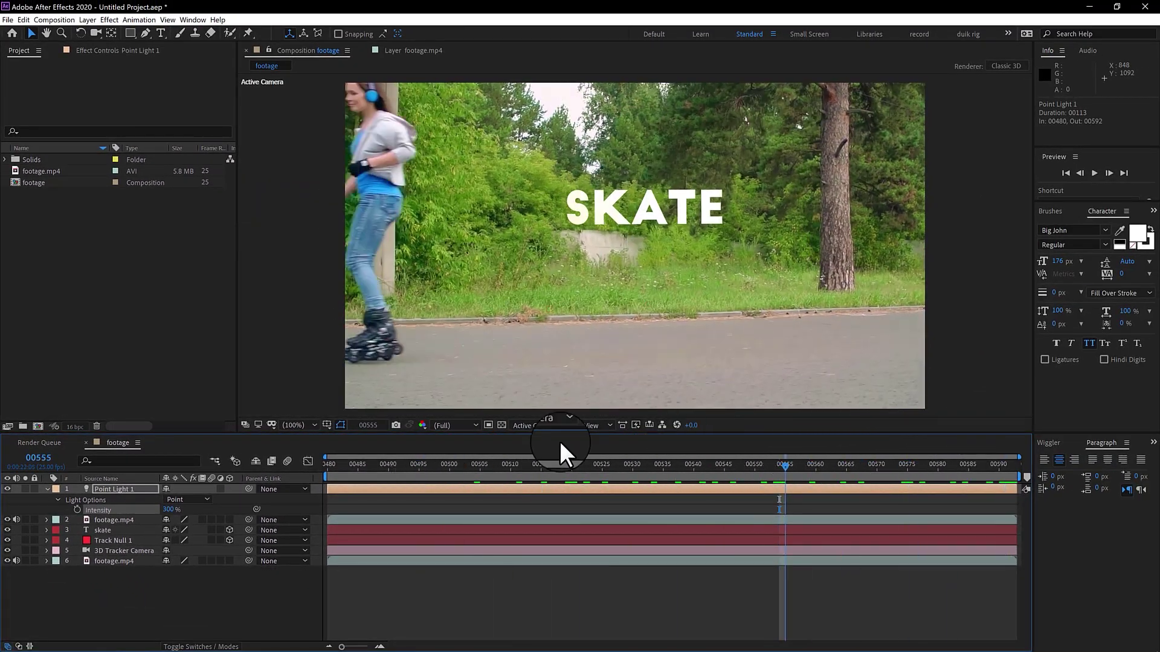
Step: Preview the lit text to frame 00553, then switch on the skate layer's Motion Blur
{"action": "key", "text": "space"}
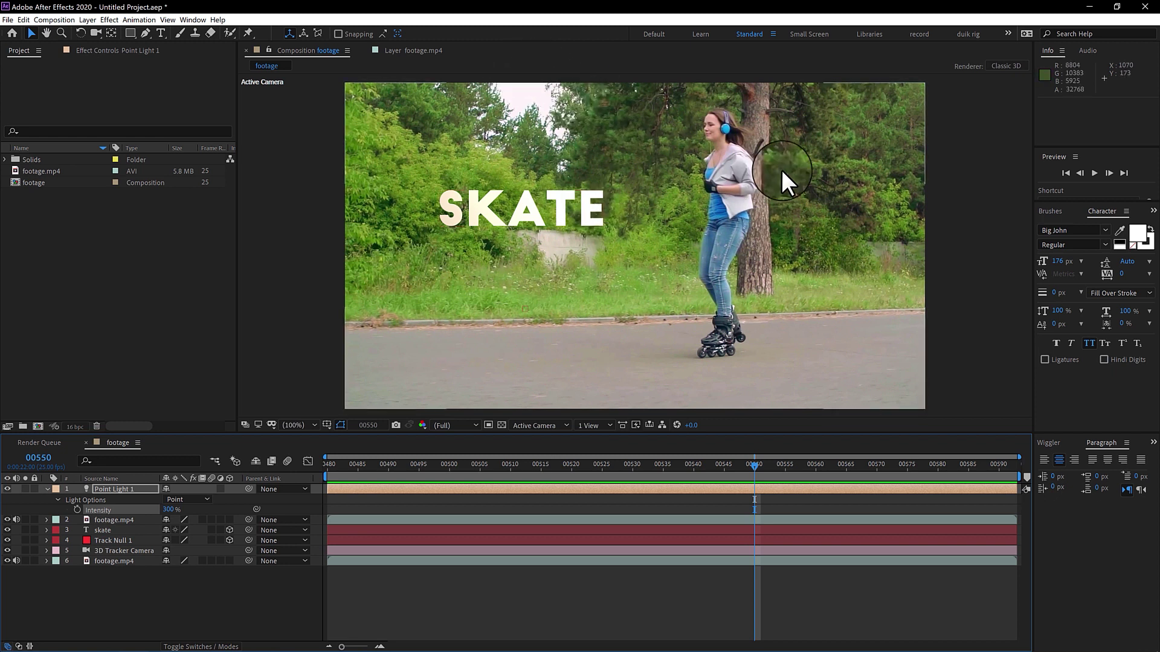
{"action": "key", "text": "Page_Down"}
{"action": "key", "text": "Page_Down"}
{"action": "key", "text": "Page_Down"}
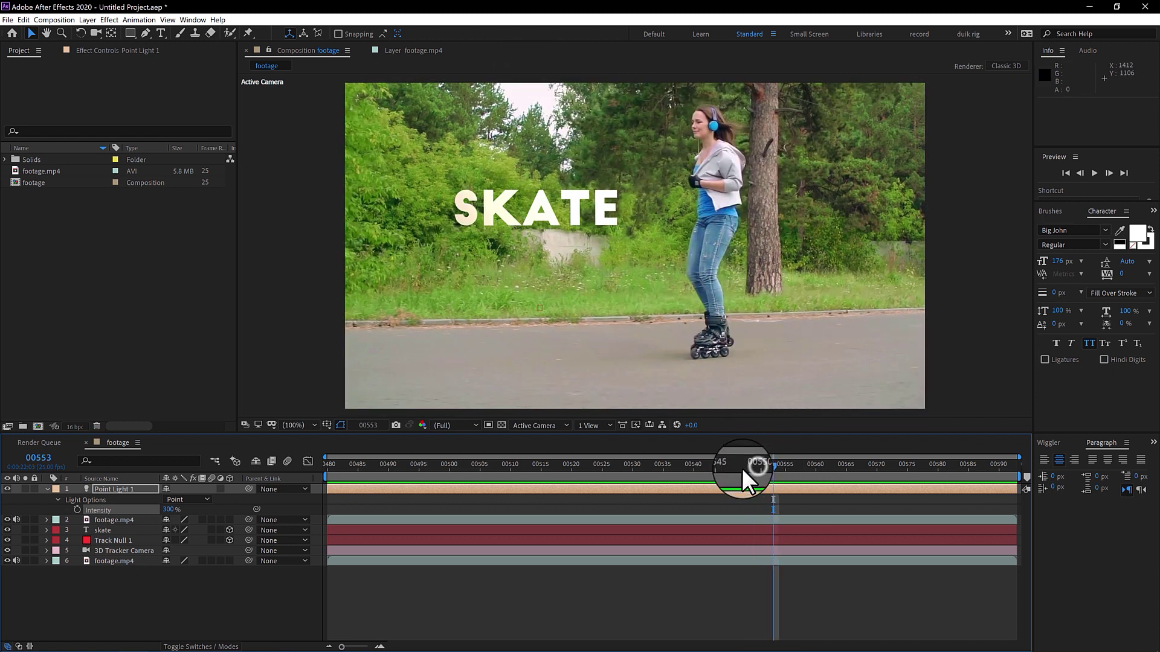
{"action": "left_click", "coordinate": [123, 529]}
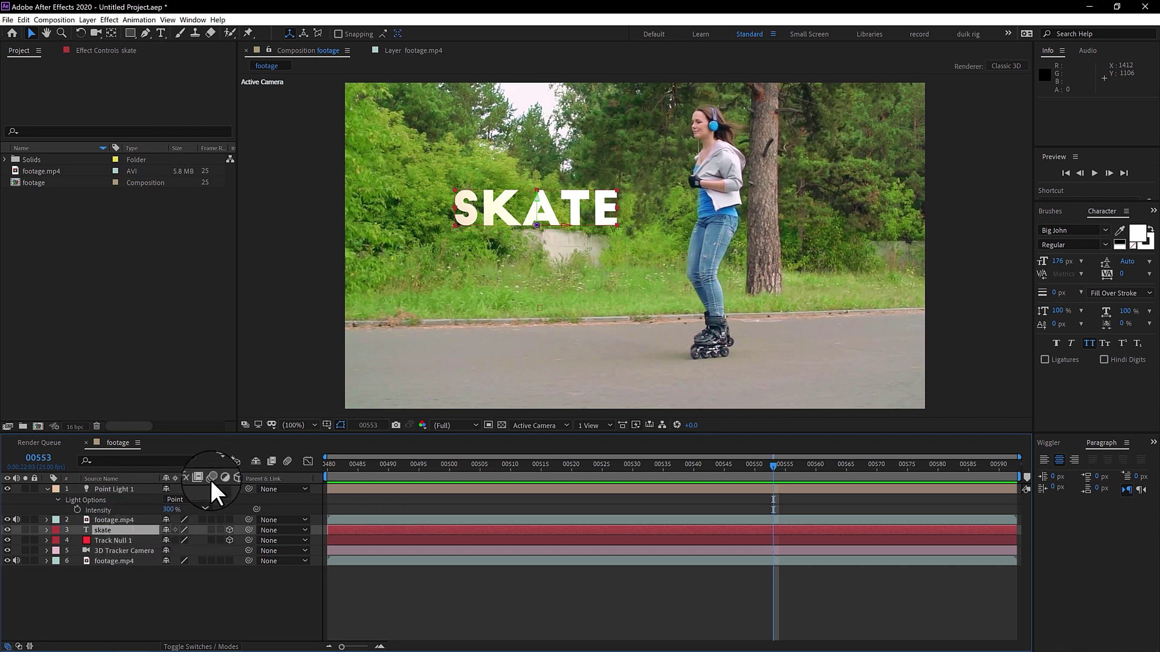
{"action": "left_click", "coordinate": [211, 529]}
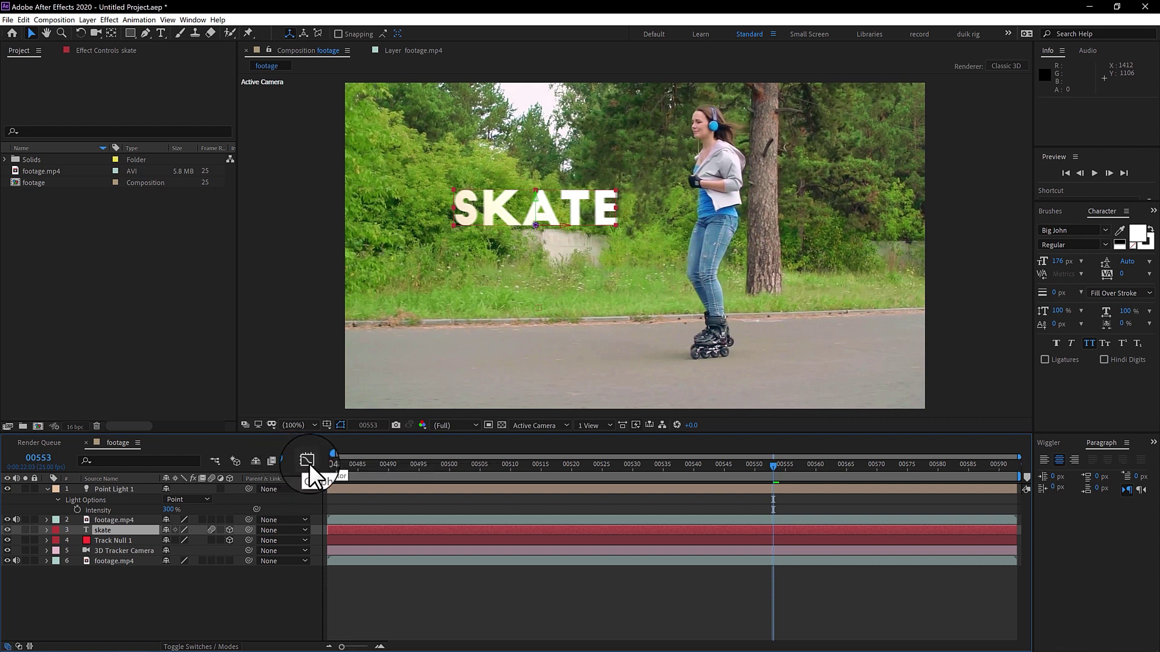
{"action": "left_click_drag", "start_coordinate": [634, 470], "coordinate": [324, 512]}
{"action": "key", "text": "space"}
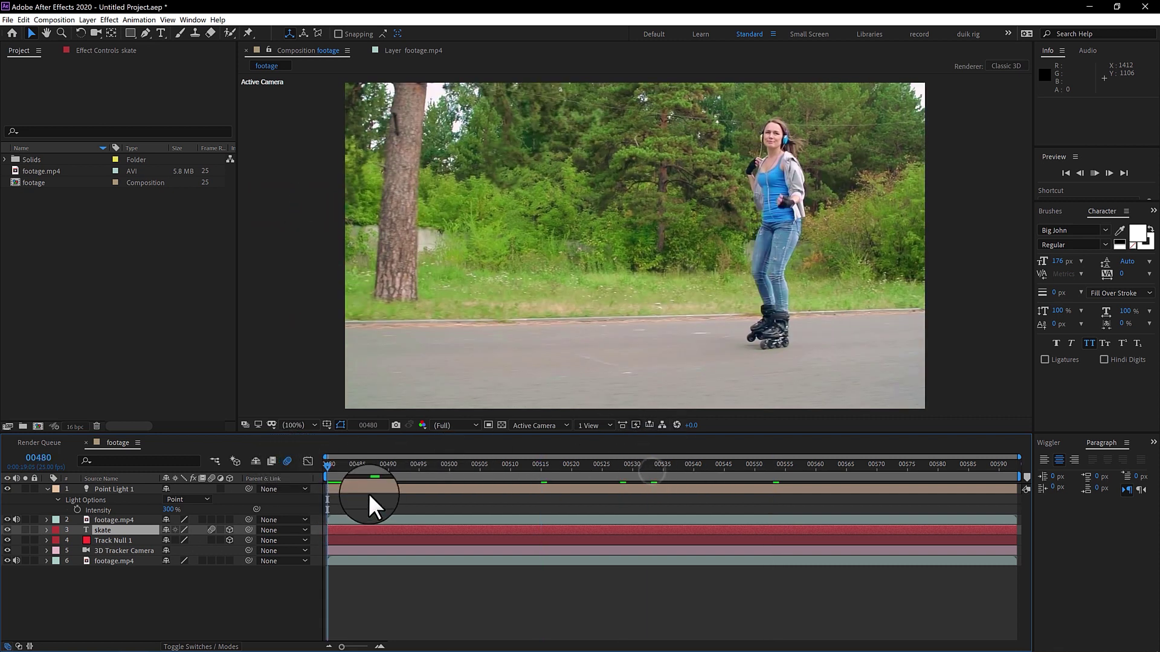